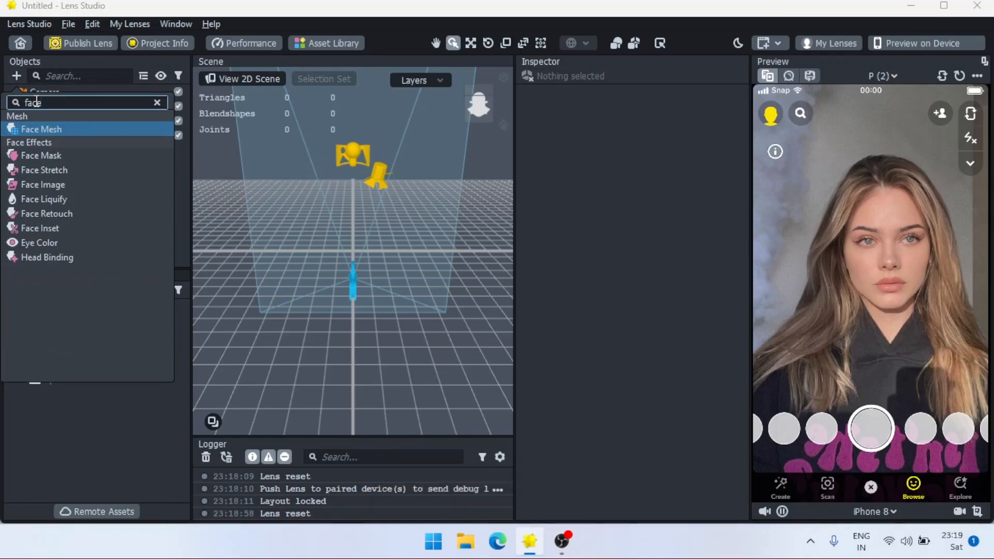
# Add a Face Liquify effect and set the intensity of its first child, Face Liquify 2, to 0.90
pyautogui.click(54, 197)
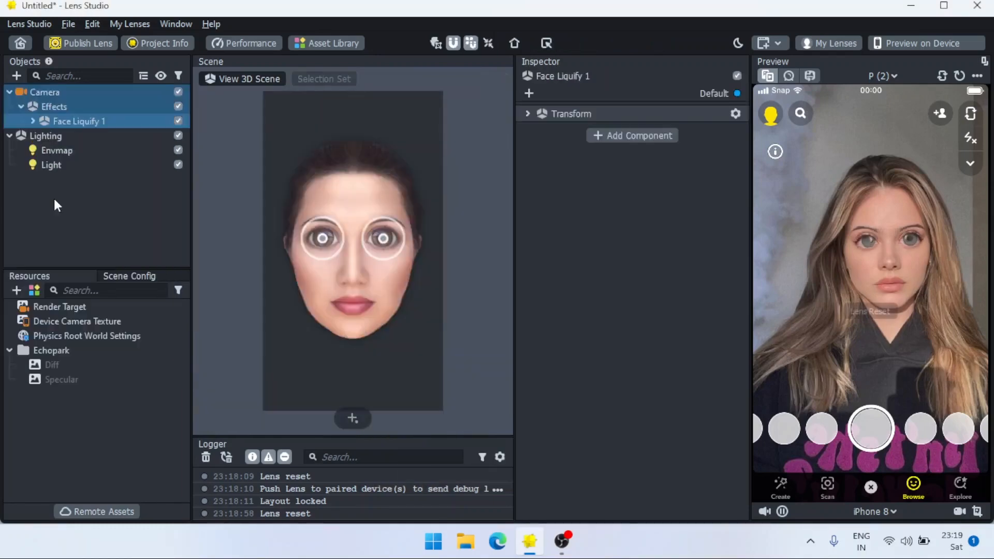
pyautogui.click(32, 121)
pyautogui.click(67, 135)
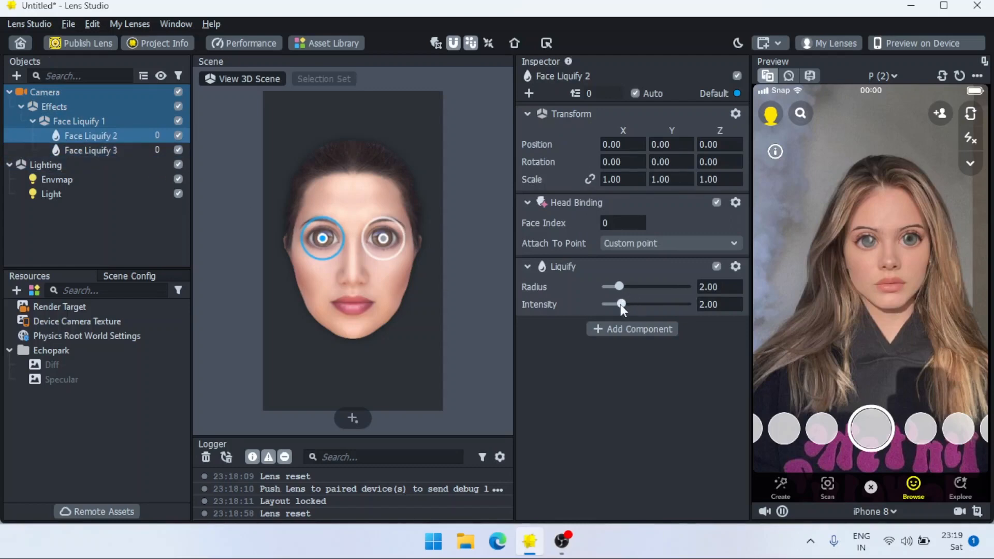
pyautogui.moveTo(620, 303); pyautogui.dragTo(611, 305)
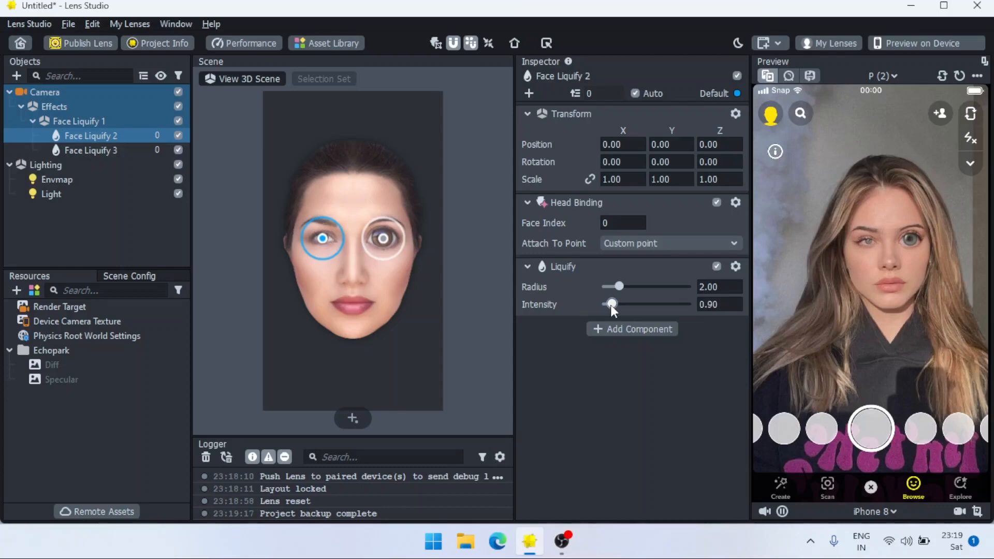
pyautogui.click(719, 309)
# Set the intensity of the second eye's liquify, Face Liquify 3, to 0.90
pyautogui.click(91, 150)
pyautogui.click(727, 309)
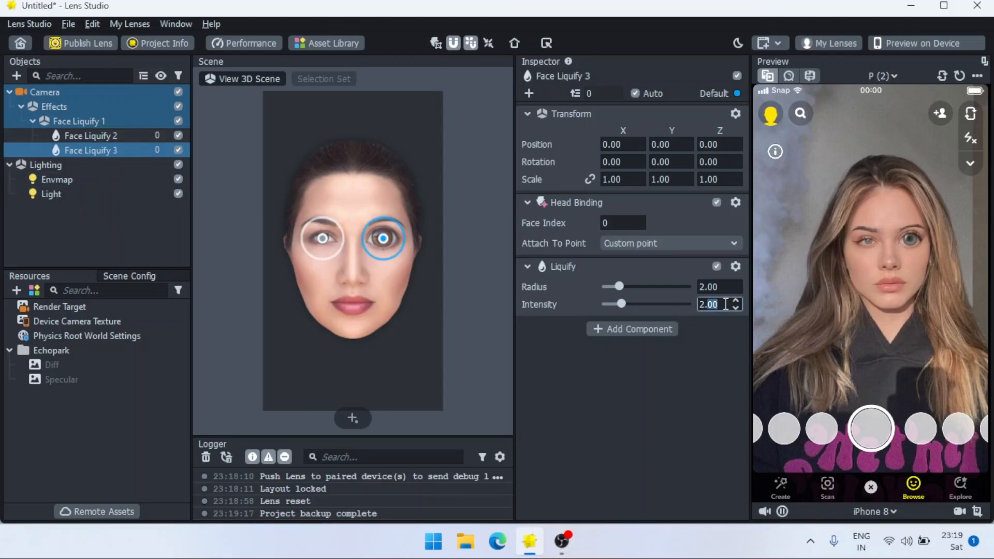
pyautogui.press('BackSpace')
pyautogui.press('Return')
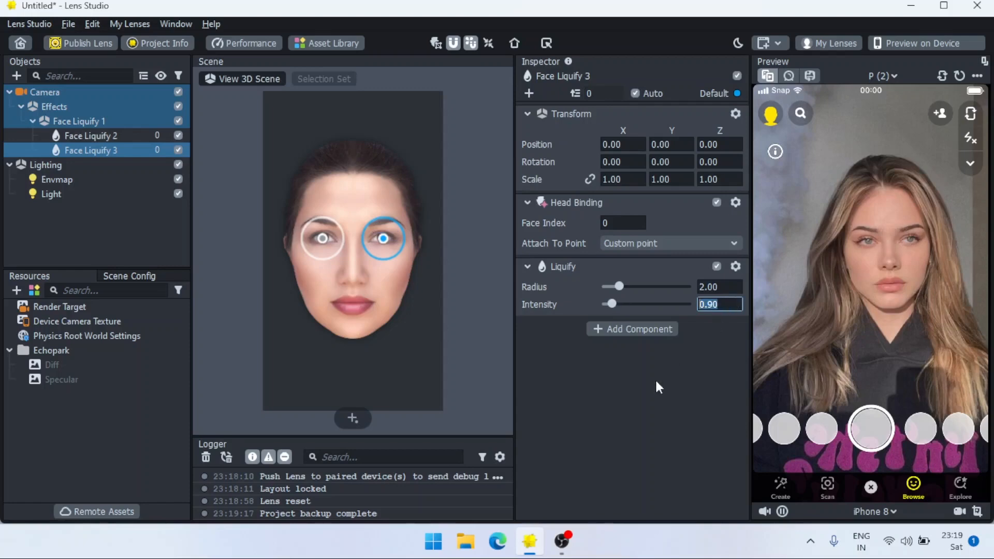
pyautogui.click(666, 393)
pyautogui.click(89, 225)
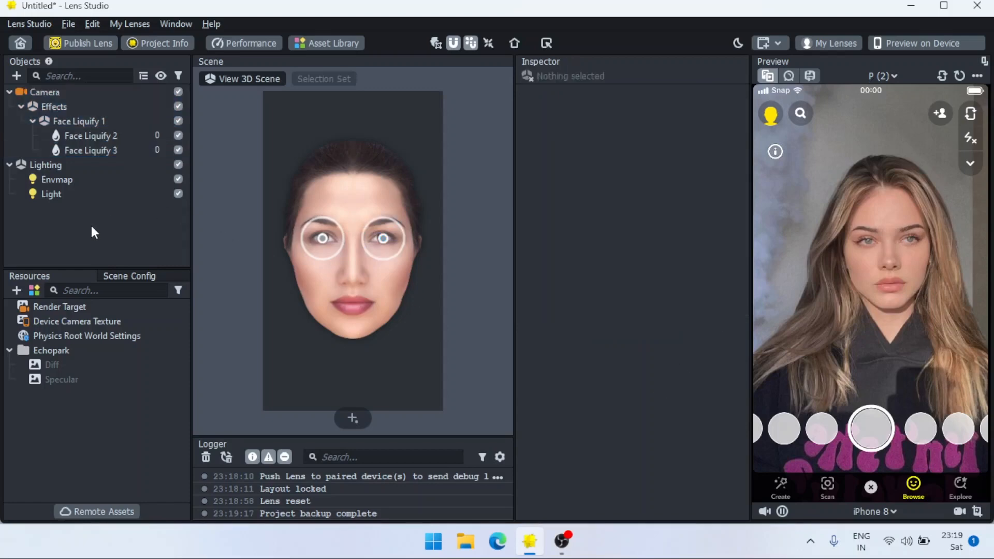
# Add a Face Stretch effect and set its Feature0 value to 0.90
pyautogui.click(17, 76)
pyautogui.write('face')
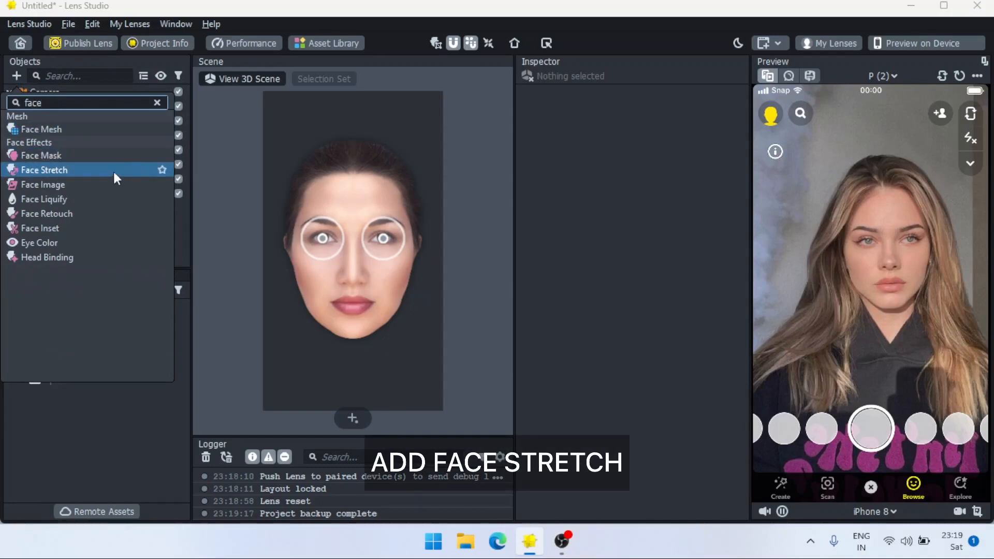
pyautogui.click(111, 168)
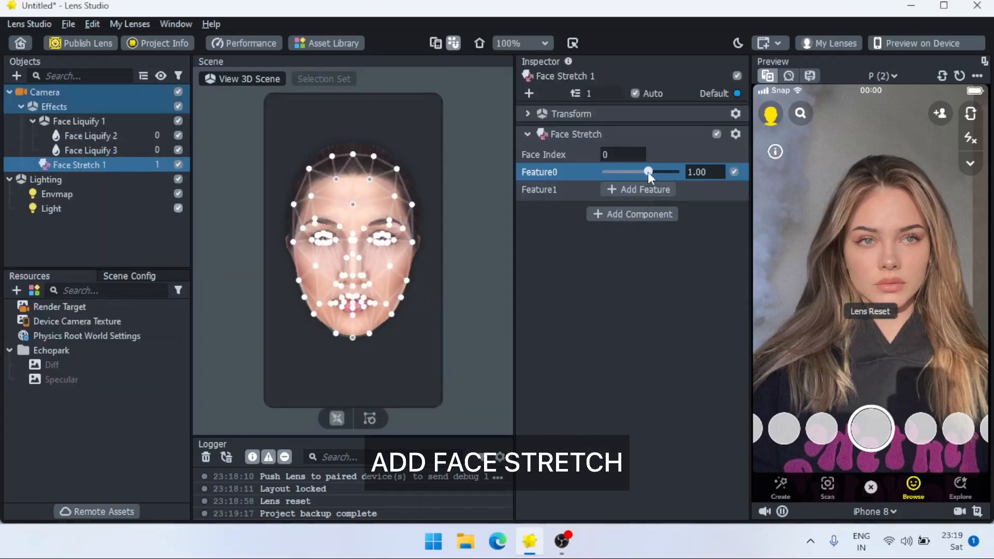
pyautogui.moveTo(648, 172); pyautogui.dragTo(644, 169)
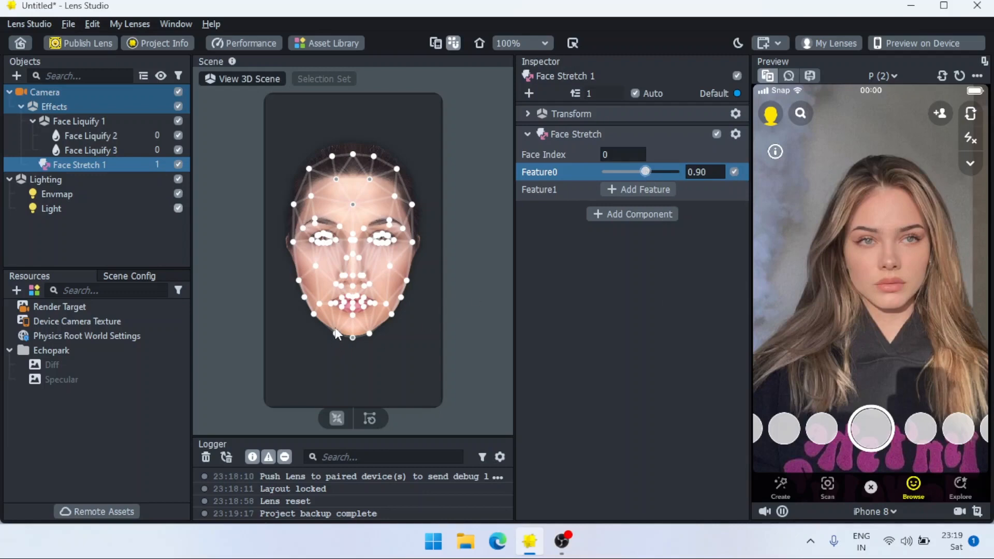
# Move the chin points of the Face Stretch mesh slightly upward to shorten the chin
pyautogui.moveTo(335, 331); pyautogui.dragTo(335, 329)
pyautogui.keyDown('shift'); pyautogui.click(391, 311); pyautogui.keyUp('shift')
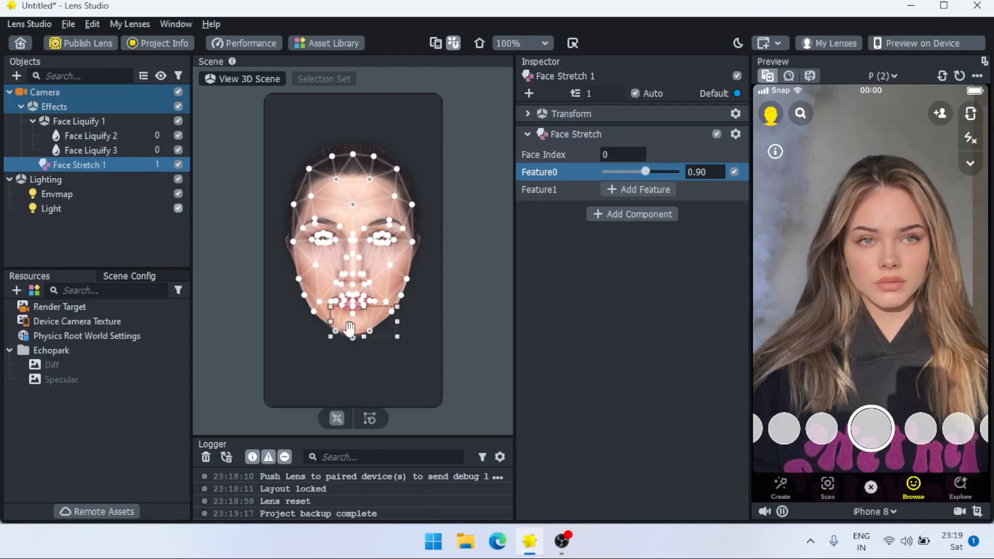
pyautogui.keyDown('shift'); pyautogui.click(314, 312); pyautogui.keyUp('shift')
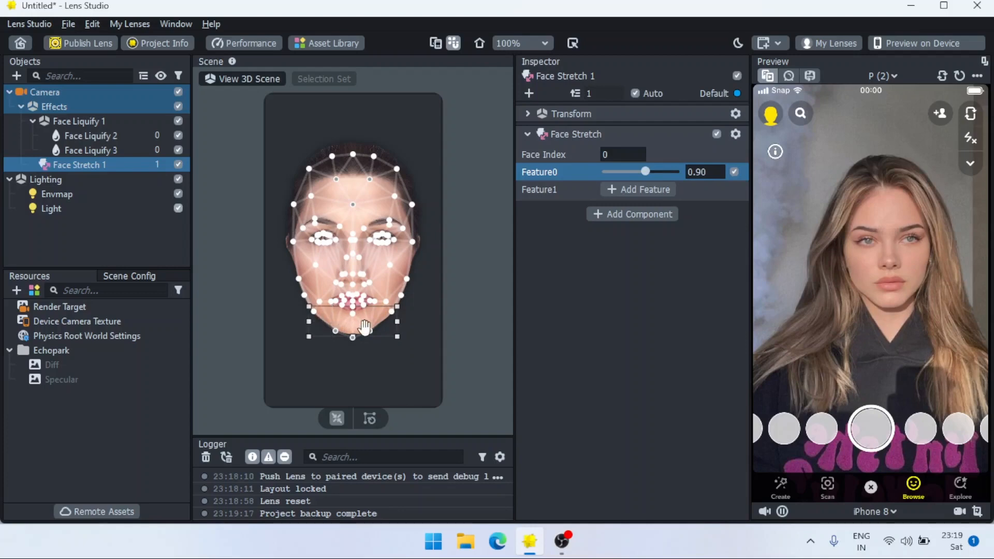
pyautogui.moveTo(353, 334); pyautogui.dragTo(353, 329)
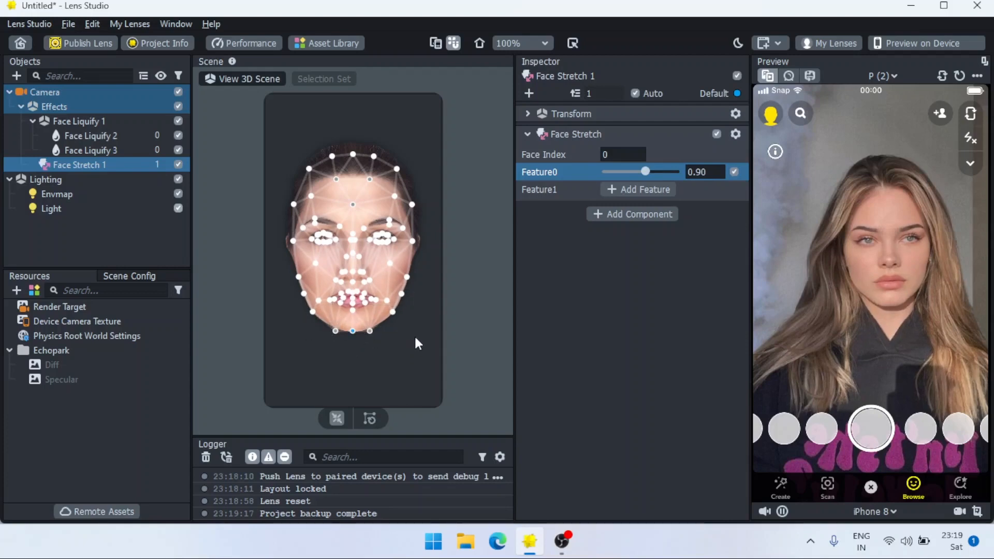
pyautogui.click(101, 237)
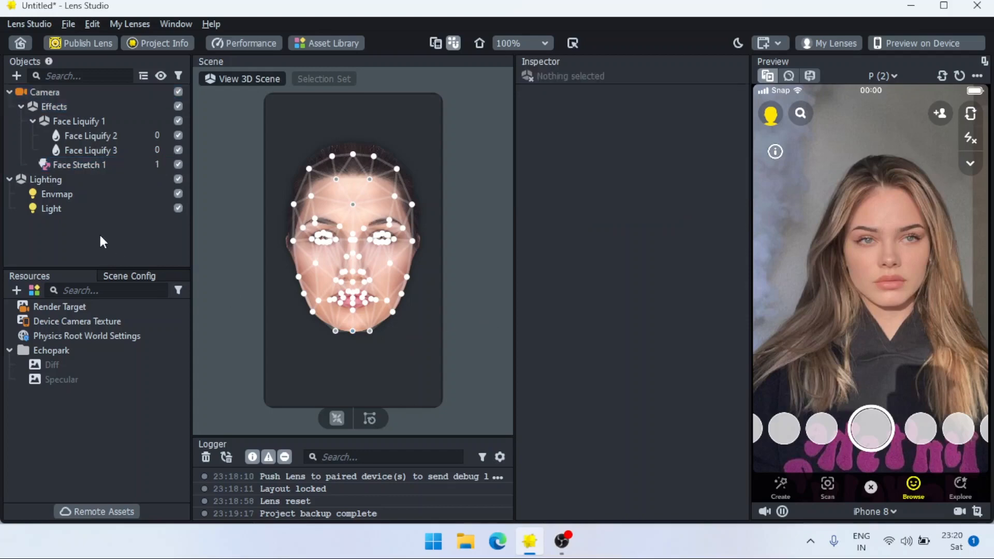
# Add a Face Retouch effect and turn off its Auto Mode
pyautogui.click(16, 76)
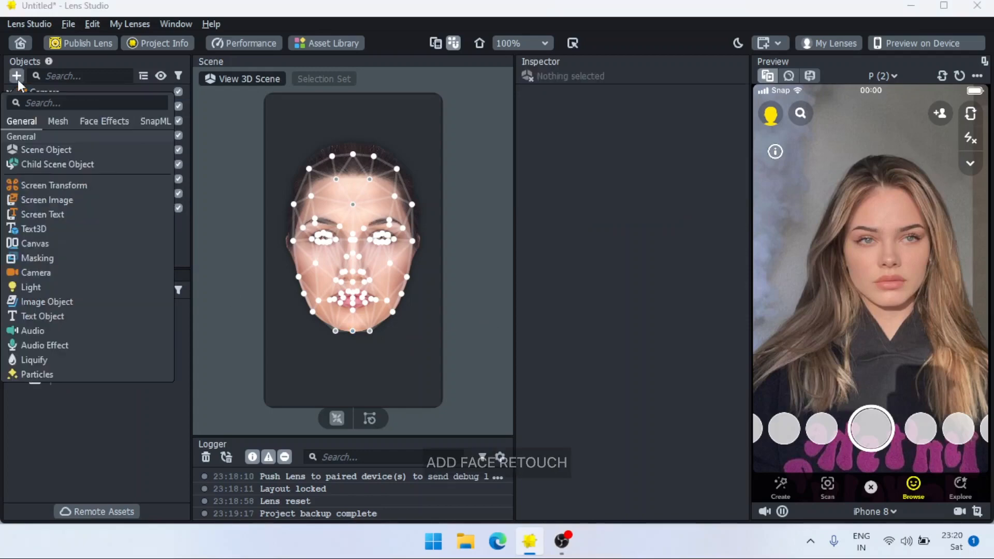
pyautogui.write('ret')
pyautogui.click(62, 124)
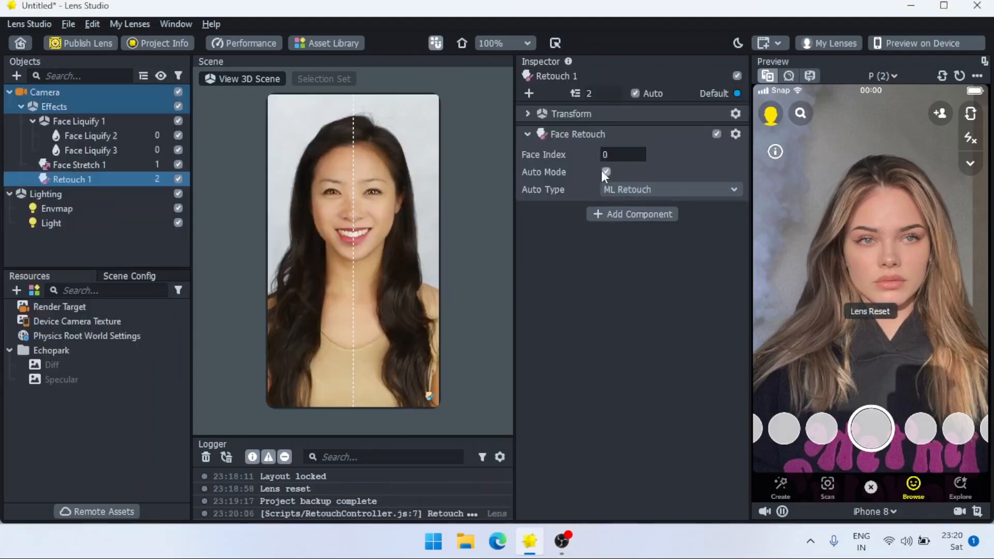
pyautogui.click(605, 171)
# Set the retouch intensities to 1.00 for Soft Skin, 0.20 for Teeth Whitening, and 0.10 for Eye Sharpening and Eye Whitening
pyautogui.moveTo(686, 231)
pyautogui.mouseDown()
pyautogui.moveTo(656, 231)
pyautogui.moveTo(688, 231)
pyautogui.mouseUp()
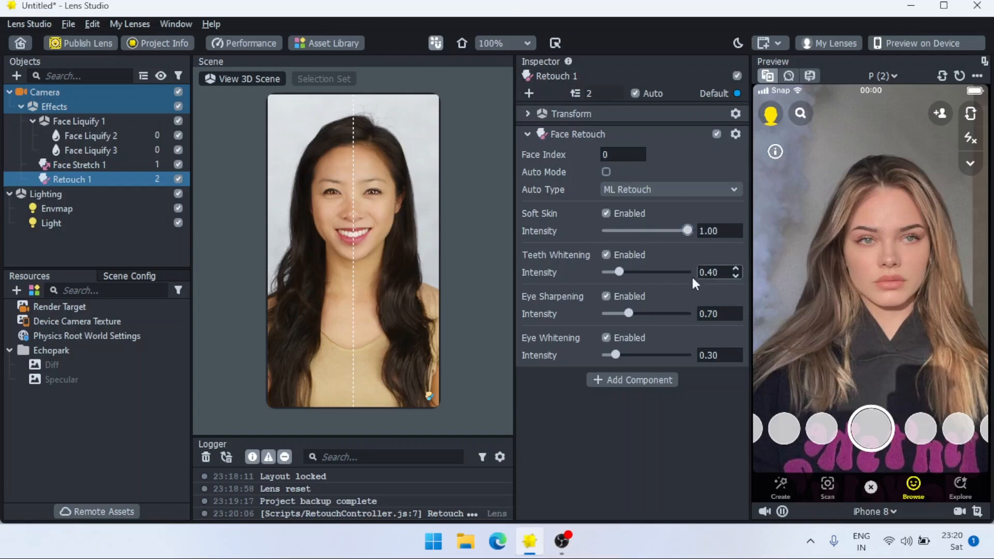
pyautogui.moveTo(617, 272); pyautogui.dragTo(613, 273)
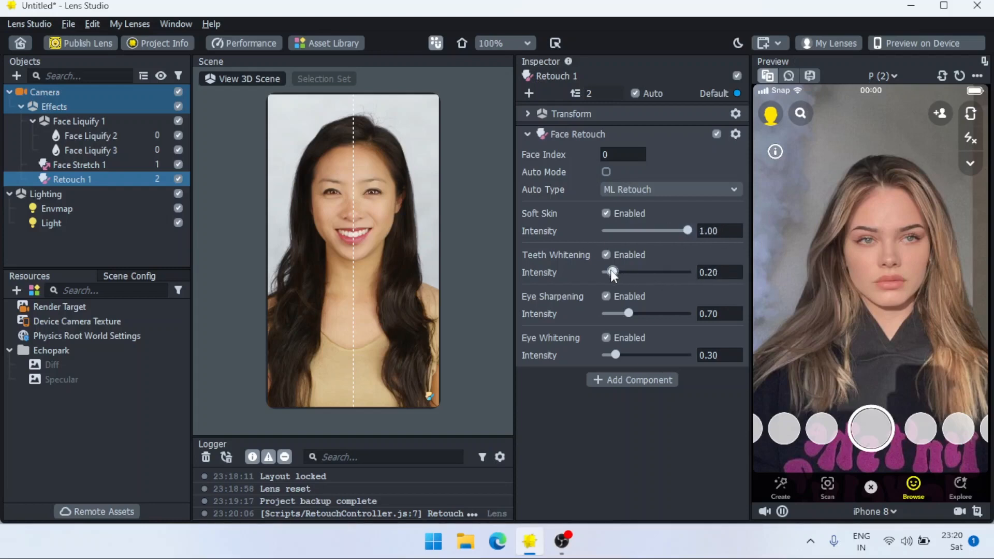
pyautogui.moveTo(628, 313); pyautogui.dragTo(608, 313)
pyautogui.moveTo(604, 356); pyautogui.dragTo(609, 355)
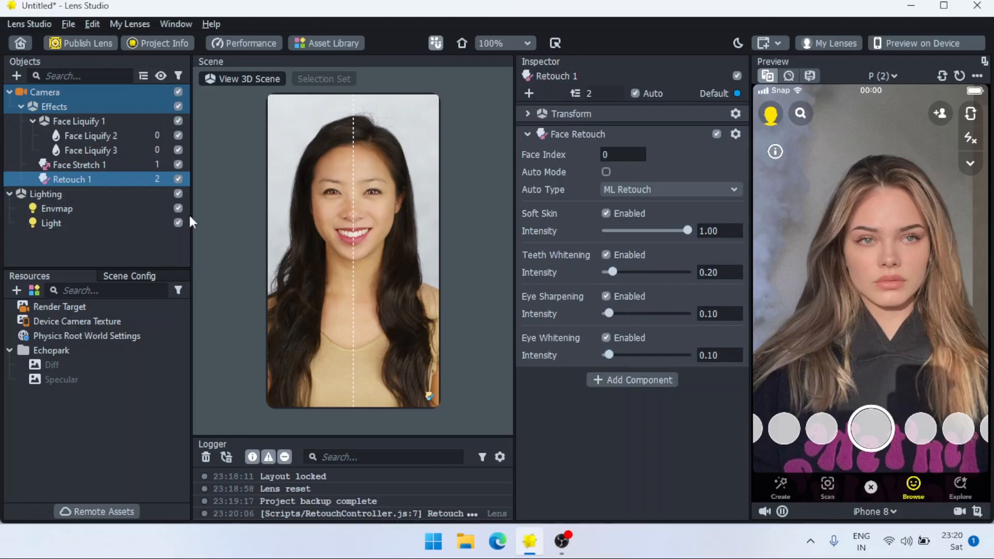
pyautogui.click(92, 235)
# Duplicate the Retouch 1 object and set the copy's Face Index to 1 for the second face
pyautogui.click(96, 181)
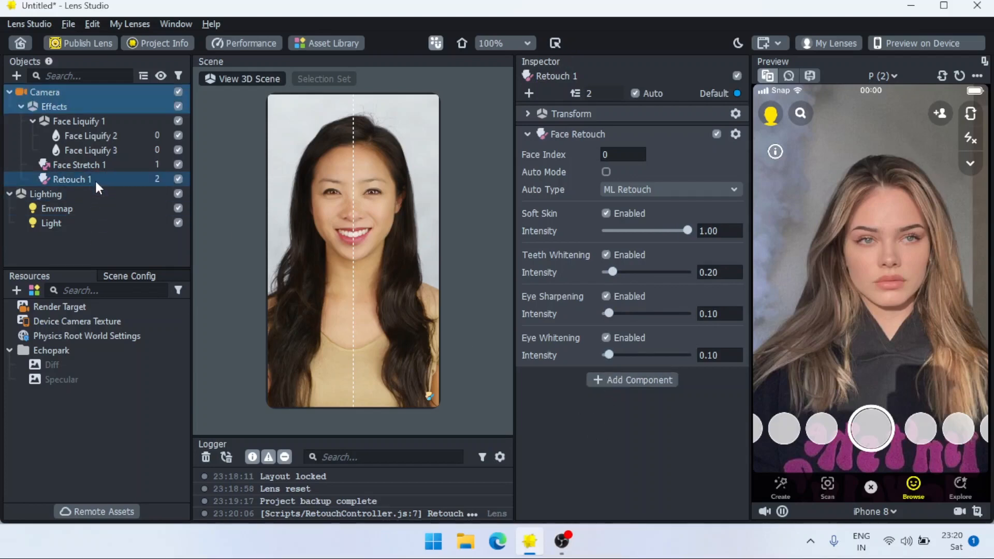
pyautogui.hotkey('ctrl', 'd')
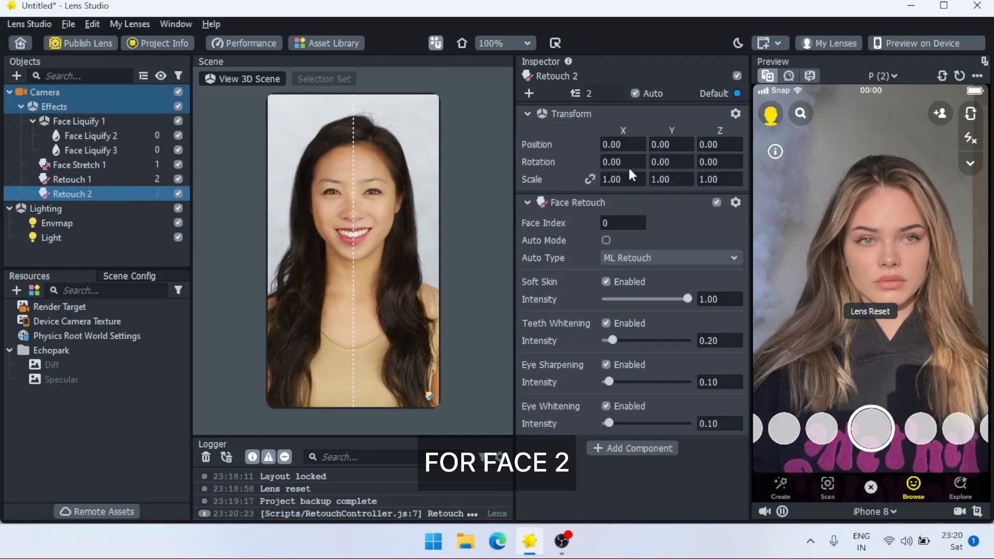
pyautogui.click(624, 224)
pyautogui.press('BackSpace')
pyautogui.write('1')
pyautogui.press('Return')
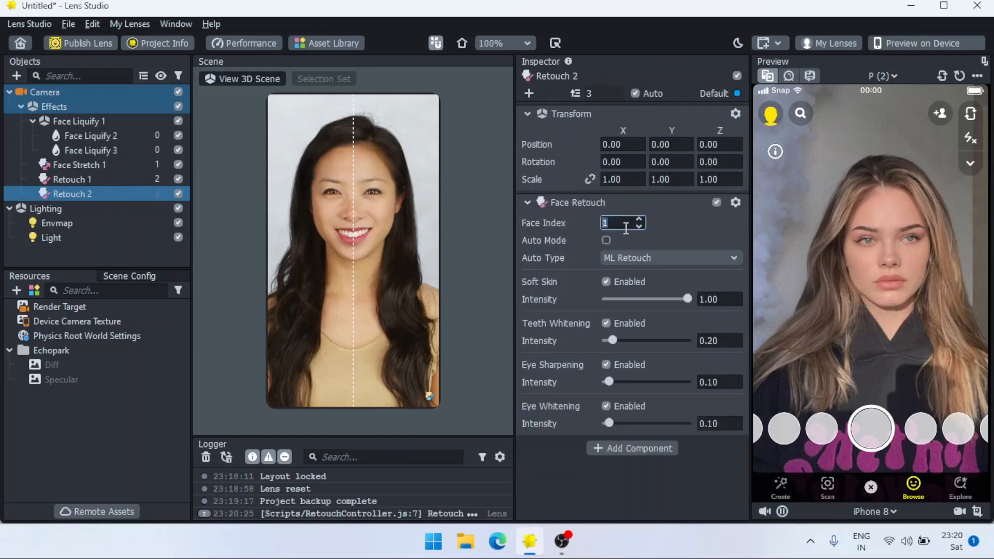
pyautogui.click(73, 430)
pyautogui.click(147, 254)
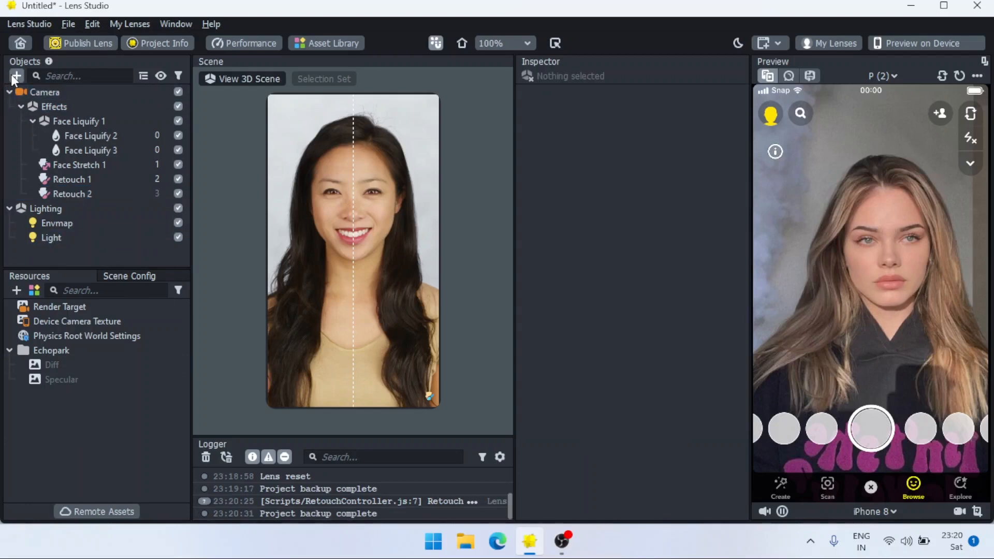
# Add the Makeup helper script to the scene objects
pyautogui.click(16, 76)
pyautogui.write('ma')
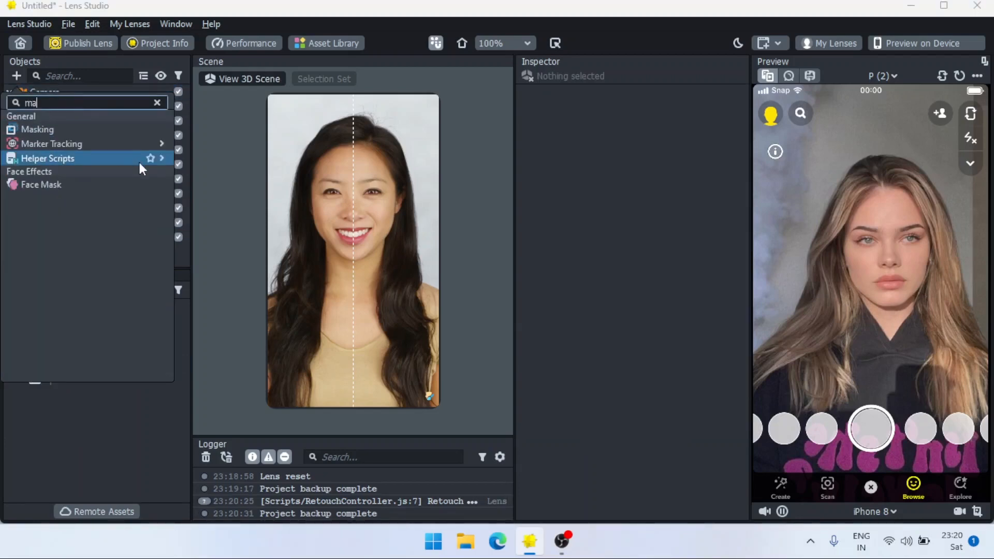
pyautogui.moveTo(138, 159)
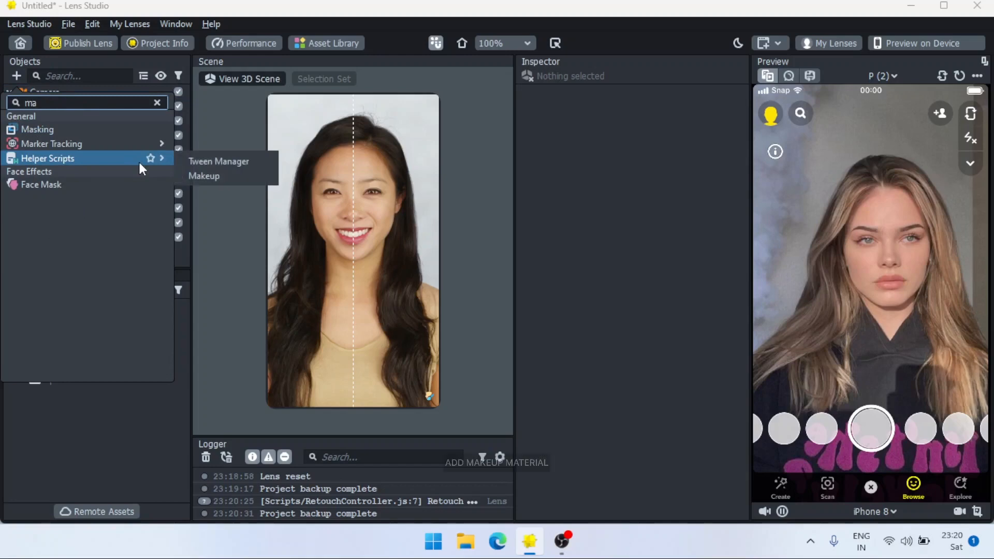
pyautogui.click(219, 178)
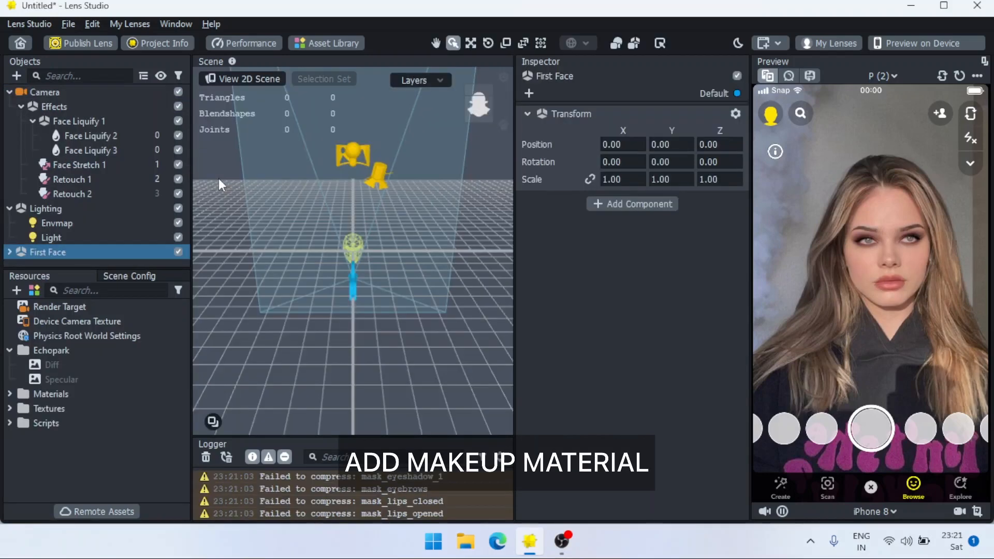
# Disable the Mascara and Eyeliner masks under First Face's MakeupController
pyautogui.click(9, 252)
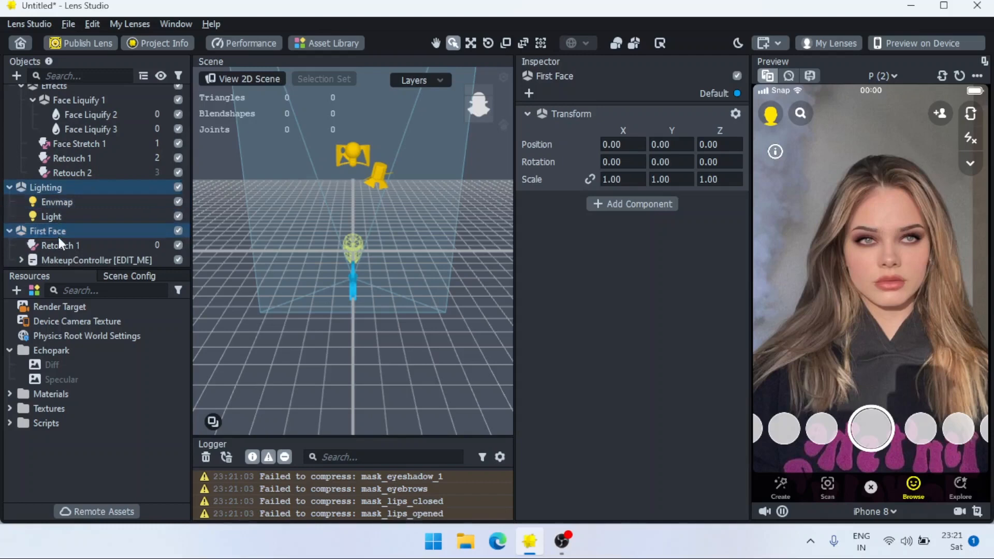
pyautogui.click(21, 260)
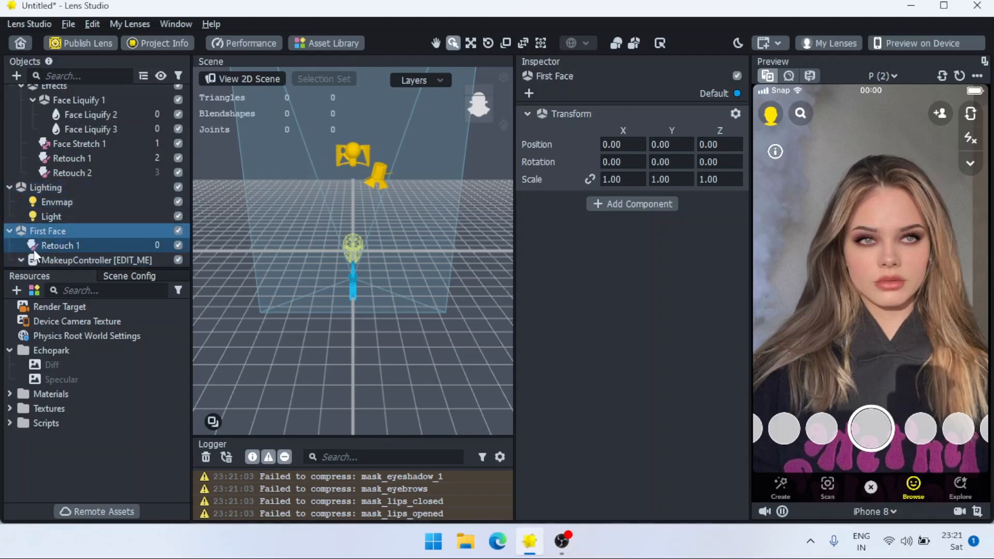
pyautogui.scroll(-3, 33, 250)
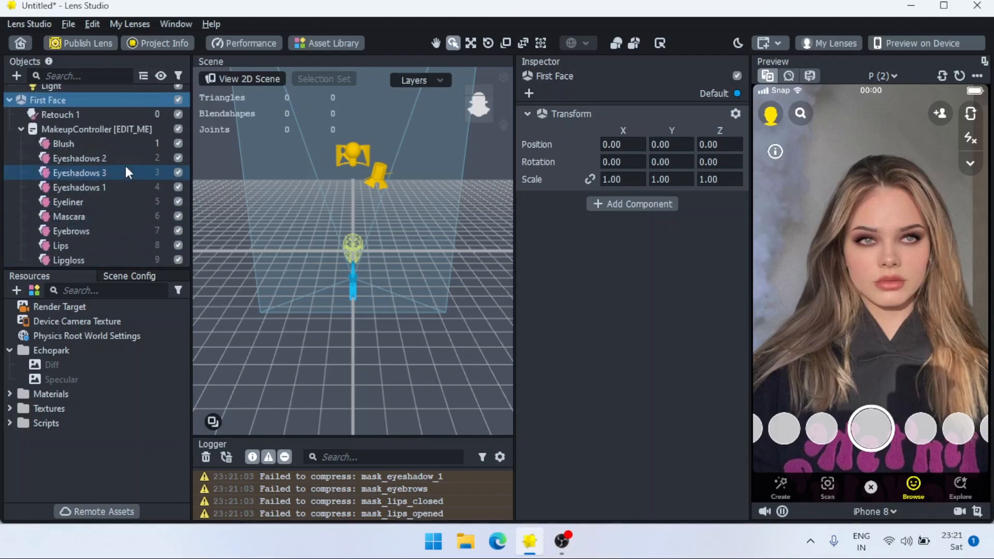
pyautogui.click(178, 216)
pyautogui.click(179, 202)
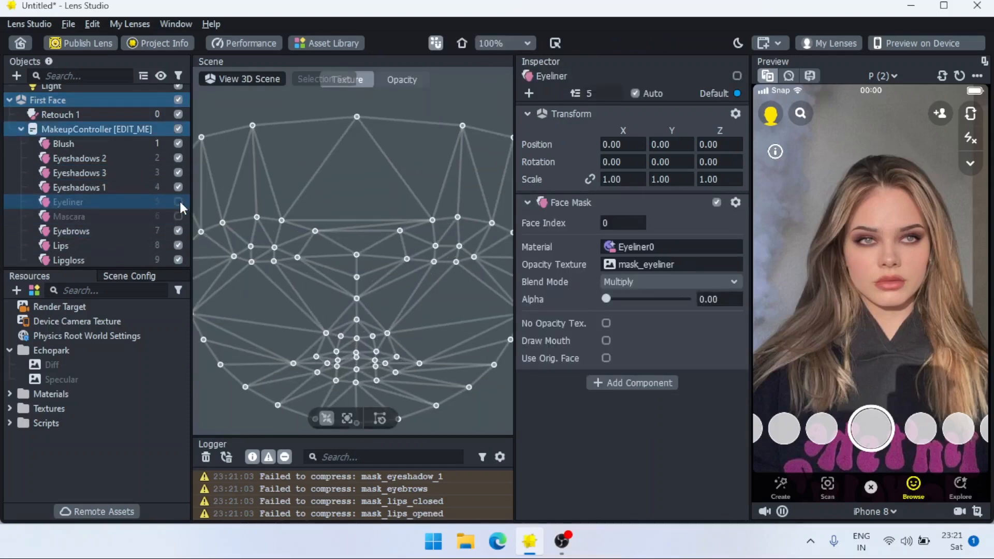
# Toggle the Eyeshadows 1 and Eyeliner masks to compare their effect on the previewed face
pyautogui.click(177, 187)
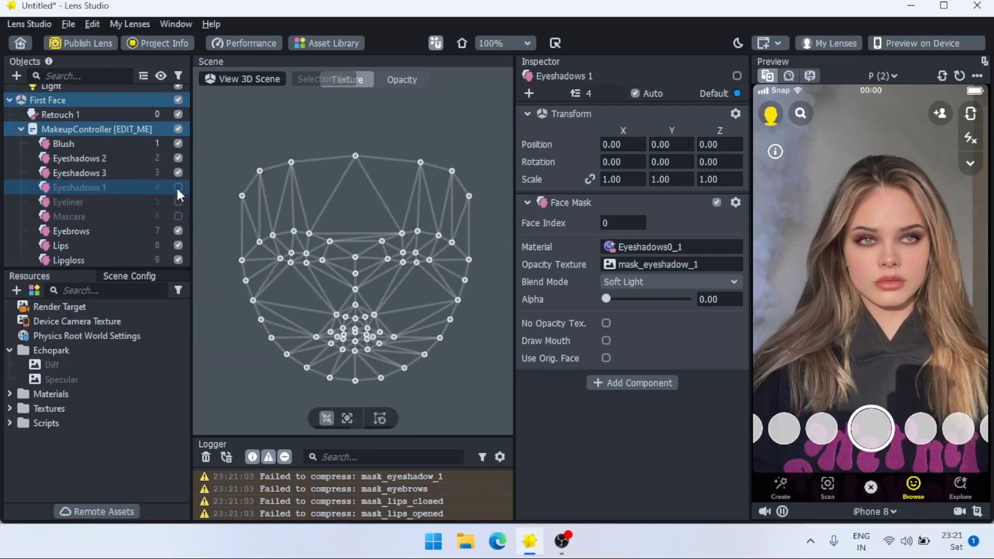
pyautogui.click(177, 188)
pyautogui.click(179, 202)
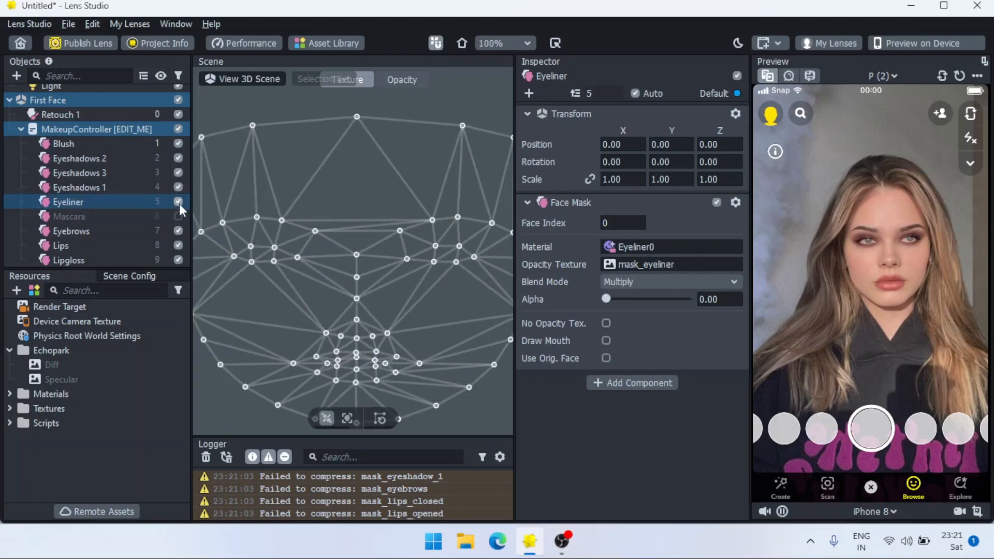
pyautogui.click(179, 202)
# Disable the Eyeshadows 2, Eyebrows, Eyeshadows 3 and Eyeshadows 1 masks in the makeup controller
pyautogui.click(177, 158)
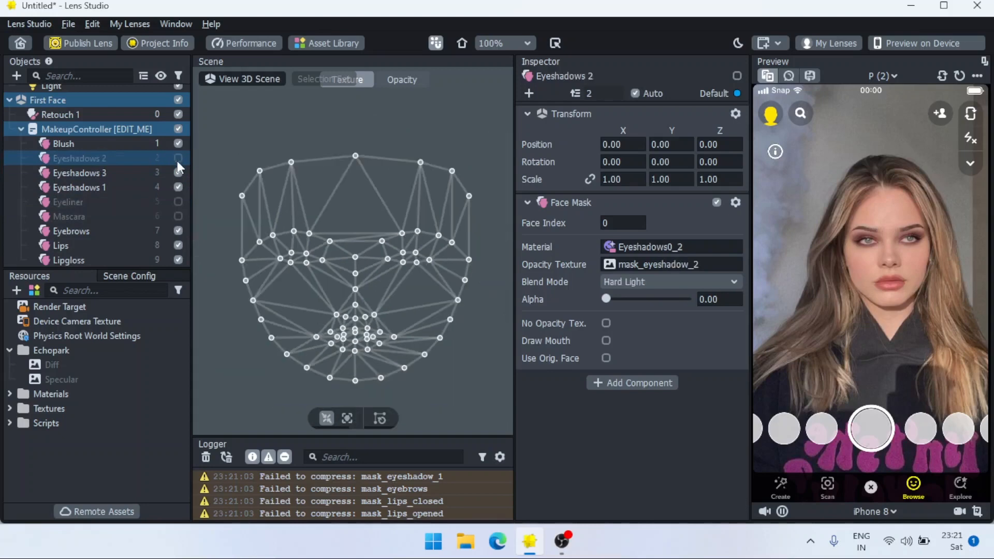
pyautogui.click(177, 231)
pyautogui.click(177, 230)
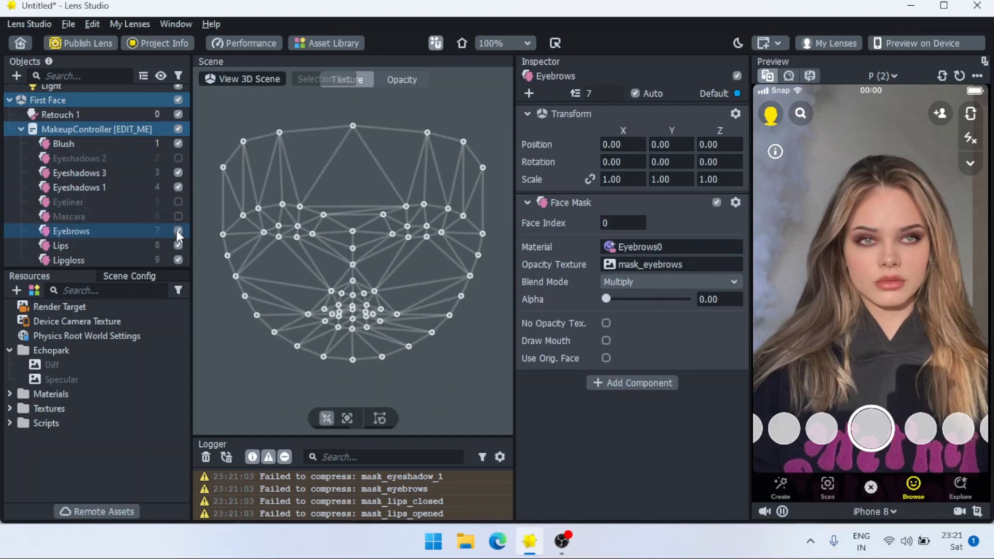
pyautogui.click(177, 230)
pyautogui.click(178, 173)
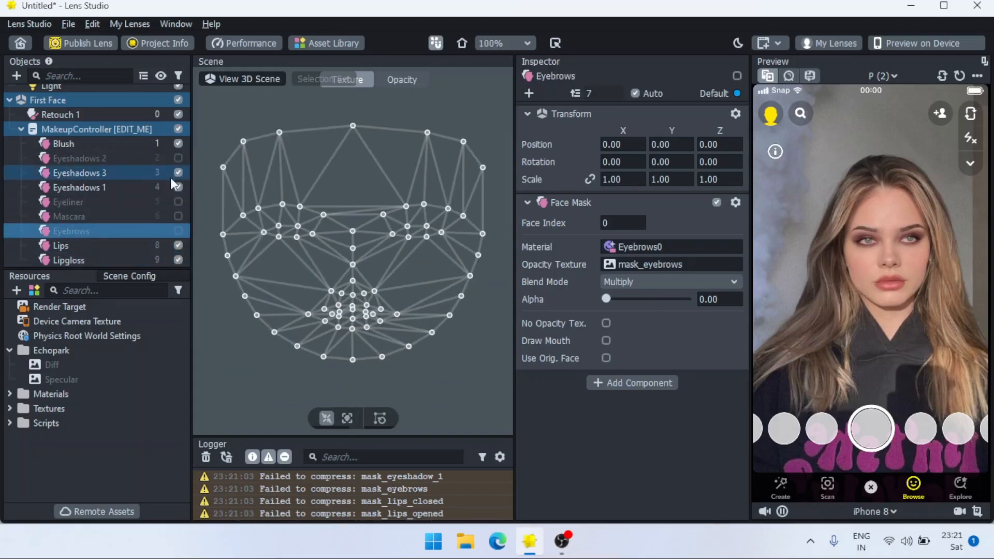
pyautogui.click(178, 187)
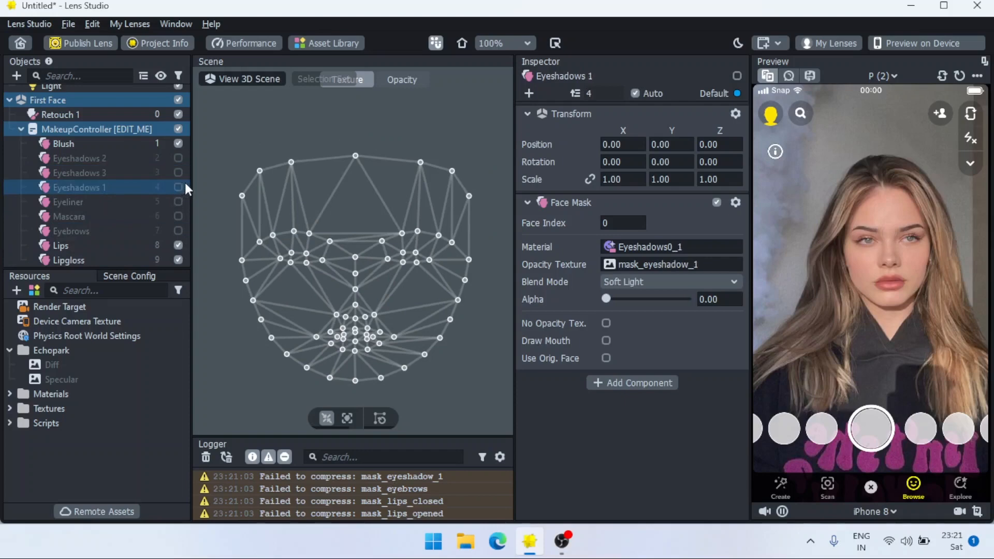
# Enable the Eyeshadows 1 mask again under First Face's MakeupController
pyautogui.click(185, 182)
pyautogui.click(144, 216)
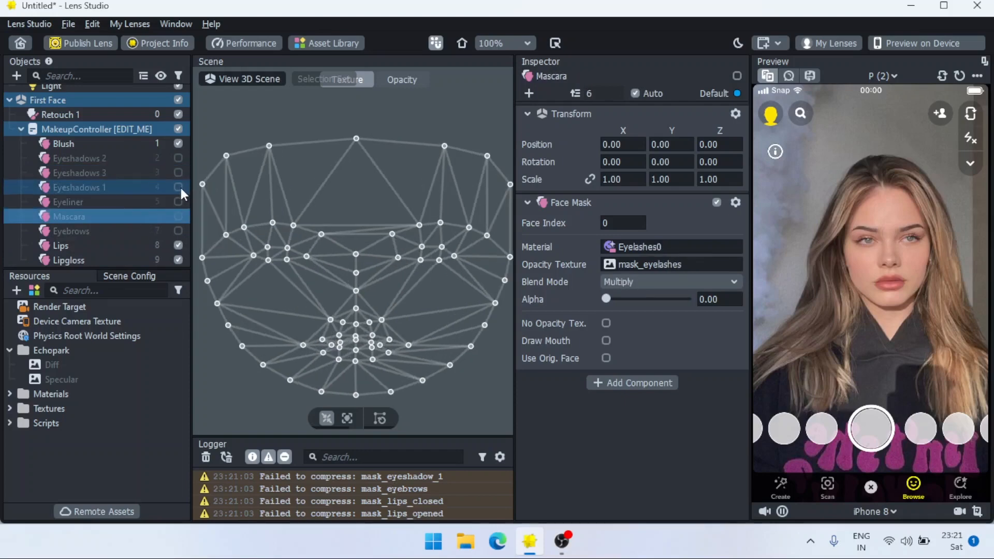
pyautogui.click(179, 185)
# Set the Blush mask's alpha to 0.22 and the Eyeshadows 1 mask's alpha to 0.33
pyautogui.click(95, 143)
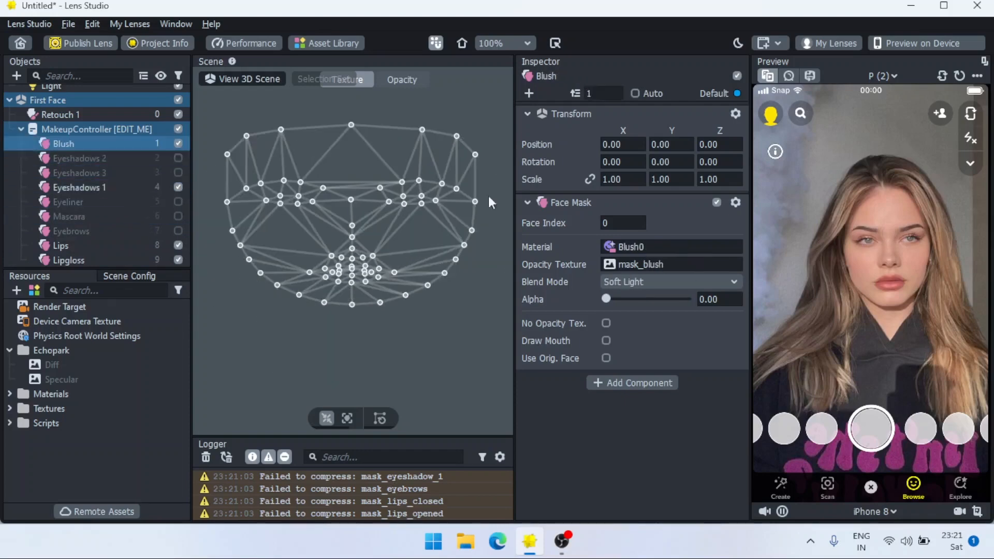
pyautogui.click(616, 298)
pyautogui.moveTo(616, 299)
pyautogui.mouseDown()
pyautogui.moveTo(675, 300)
pyautogui.moveTo(600, 299)
pyautogui.moveTo(618, 298)
pyautogui.mouseUp()
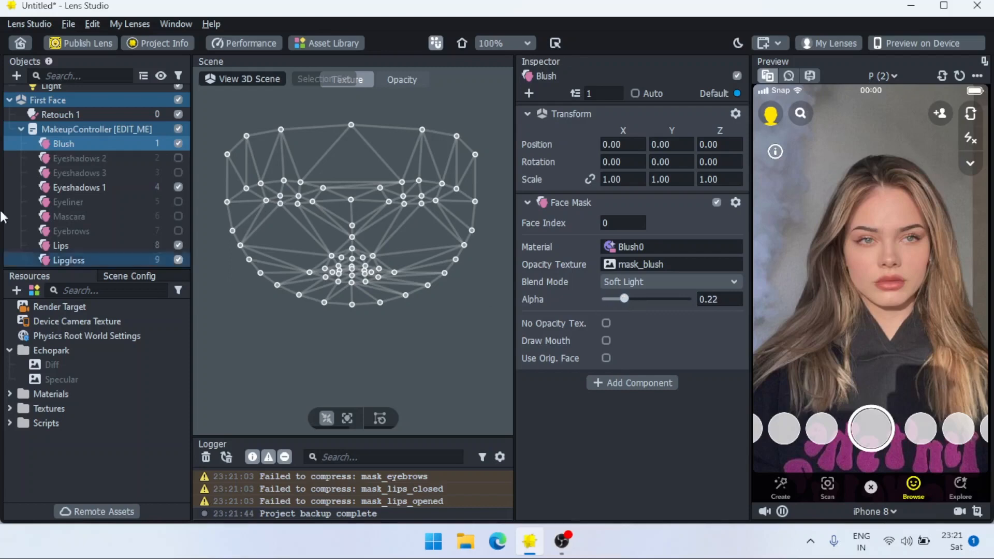
pyautogui.click(132, 188)
pyautogui.moveTo(637, 299); pyautogui.dragTo(656, 302)
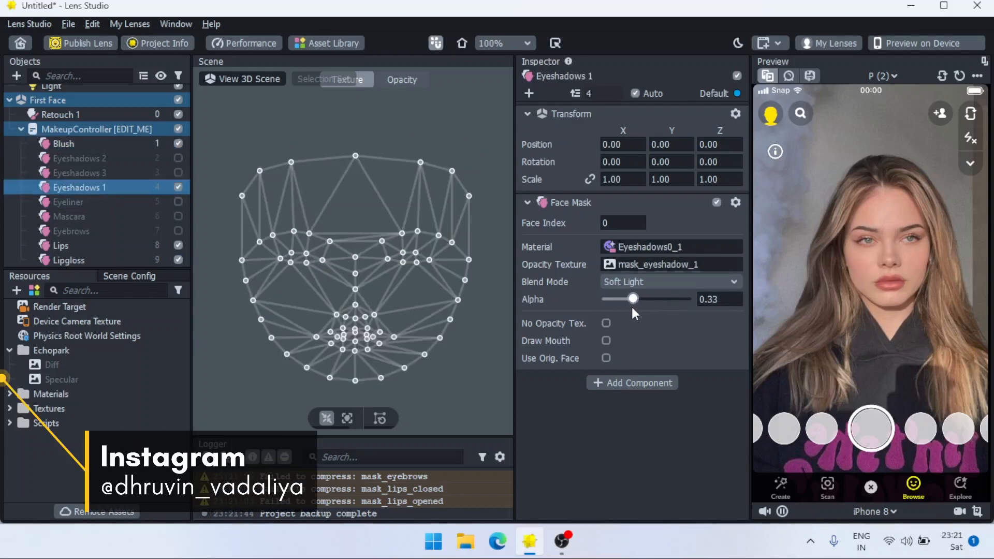
# Raise the Lips mask's alpha to roughly a third and set the Lipgloss mask's alpha to 0.13
pyautogui.click(95, 242)
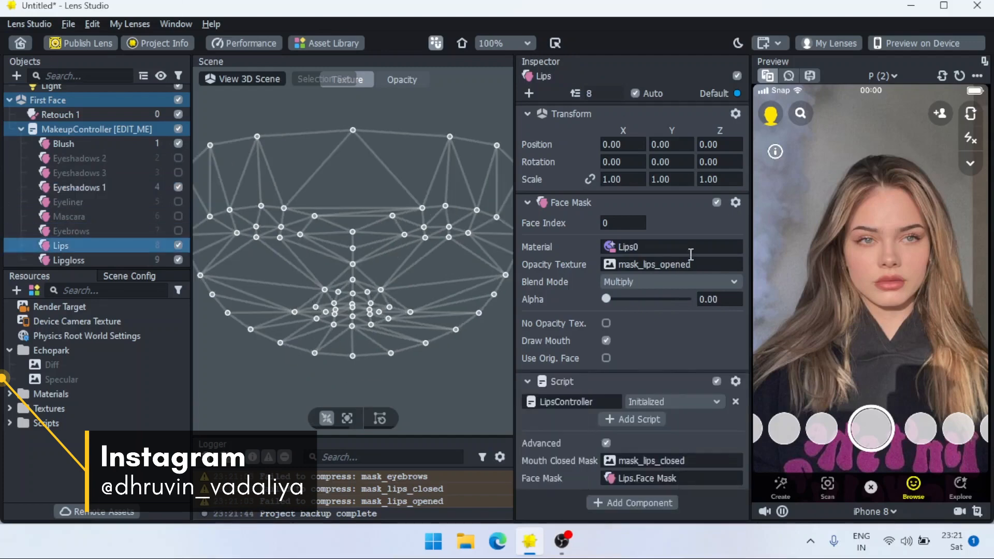
pyautogui.moveTo(647, 299); pyautogui.dragTo(630, 299)
pyautogui.click(78, 260)
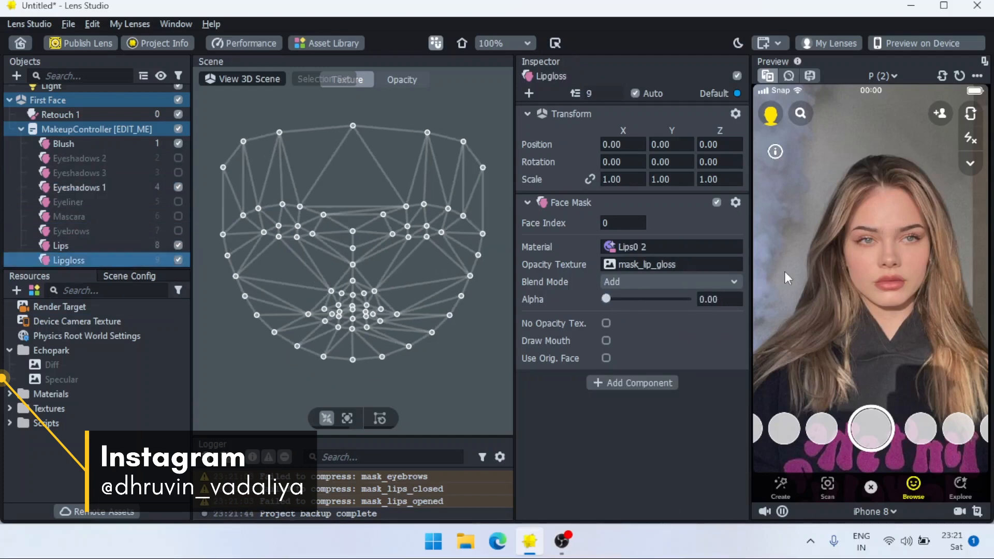
pyautogui.moveTo(623, 299)
pyautogui.mouseDown()
pyautogui.moveTo(649, 300)
pyautogui.moveTo(616, 305)
pyautogui.mouseUp()
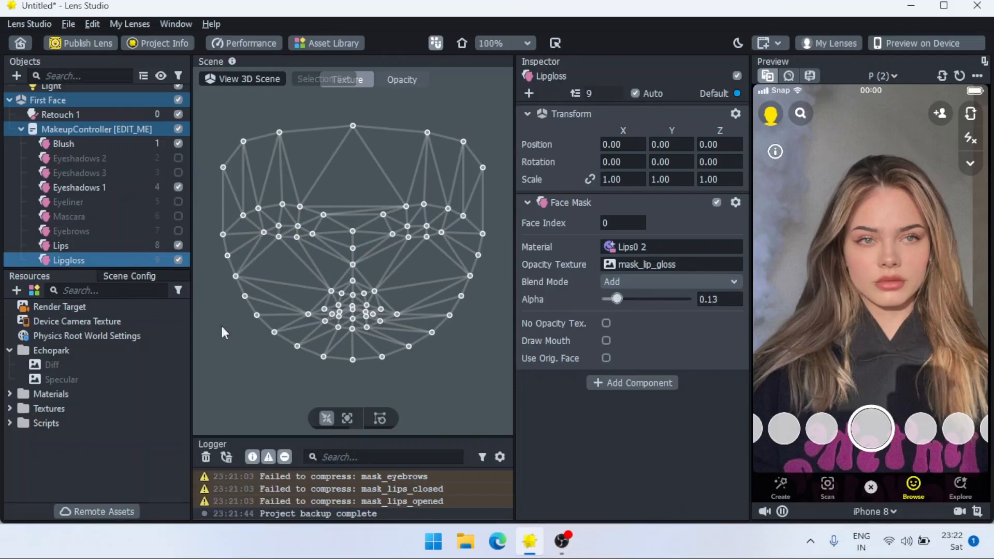
# Toggle First Face's visibility to compare the preview with and without makeup, leaving it enabled, and collapse its hierarchy
pyautogui.scroll(2, 93, 151)
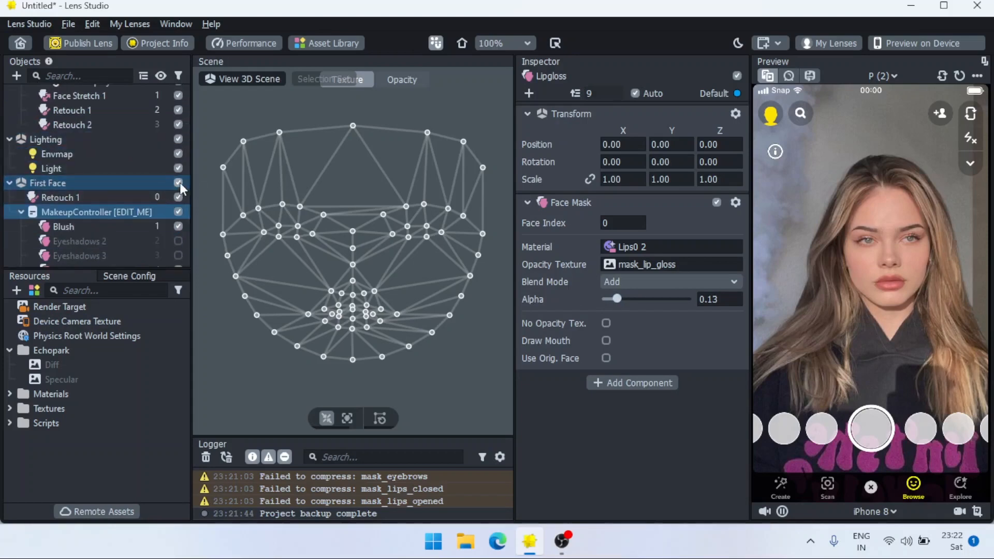
pyautogui.click(179, 182)
pyautogui.click(179, 183)
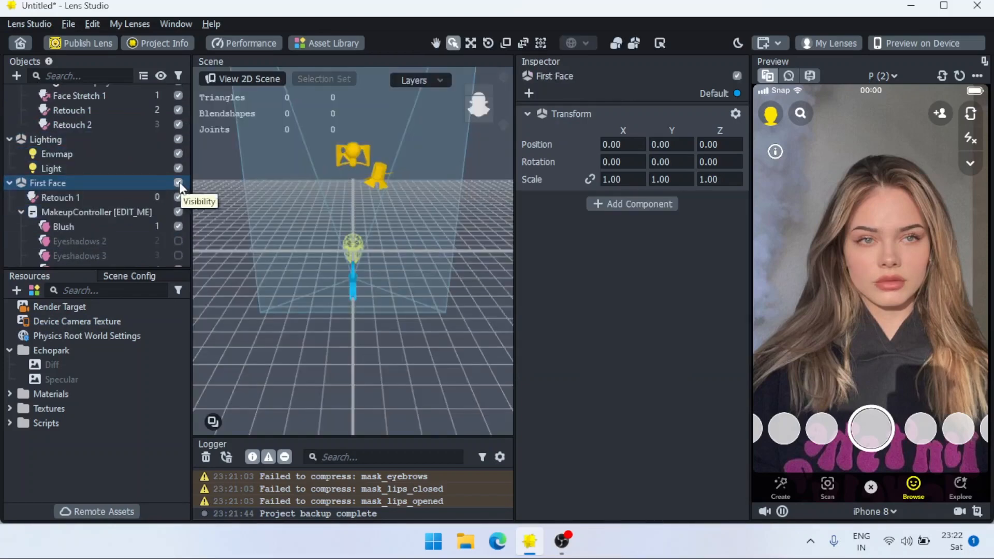
pyautogui.click(179, 182)
pyautogui.click(179, 182)
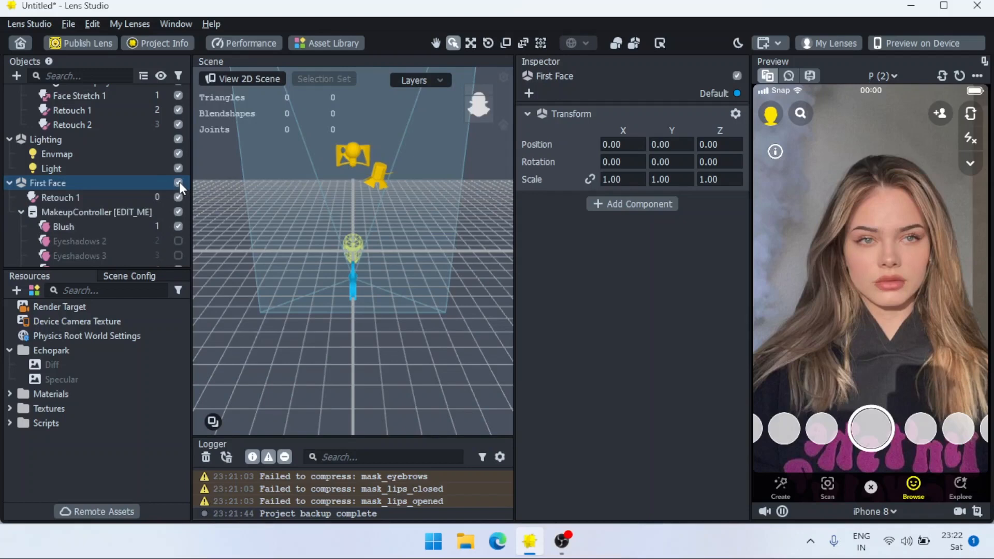
pyautogui.click(9, 183)
pyautogui.click(266, 201)
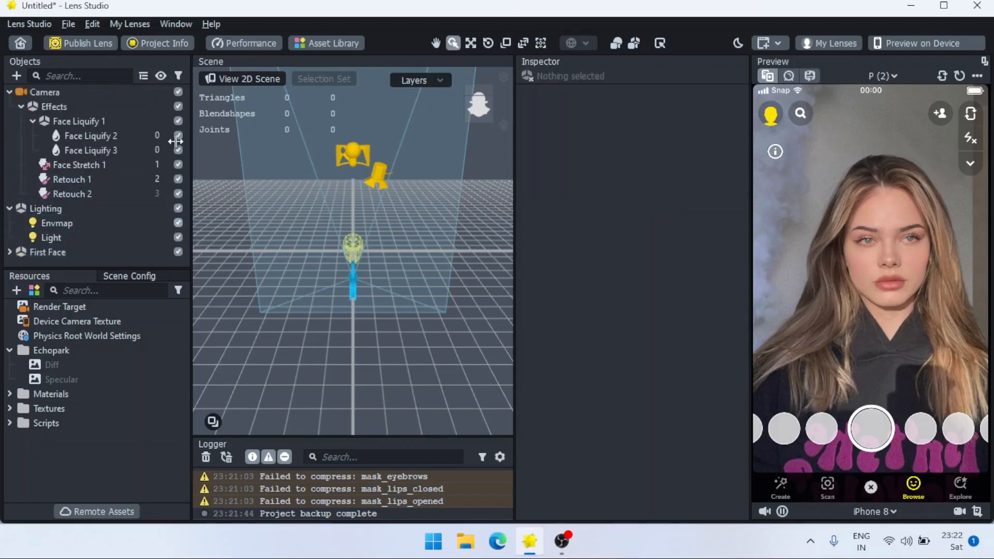
# Add an Empty color correction post effect to the scene's Effects
pyautogui.click(16, 76)
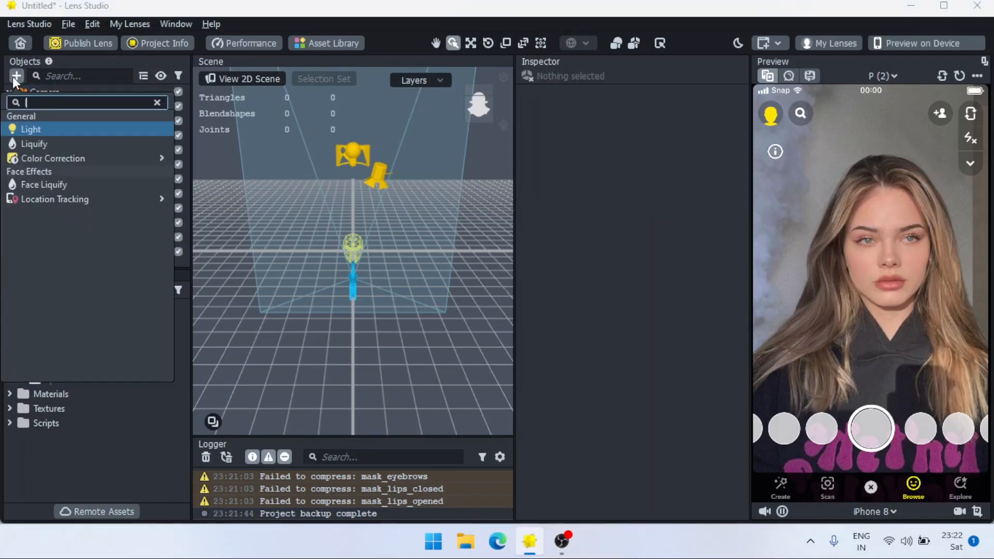
pyautogui.moveTo(132, 161)
pyautogui.press('BackSpace')
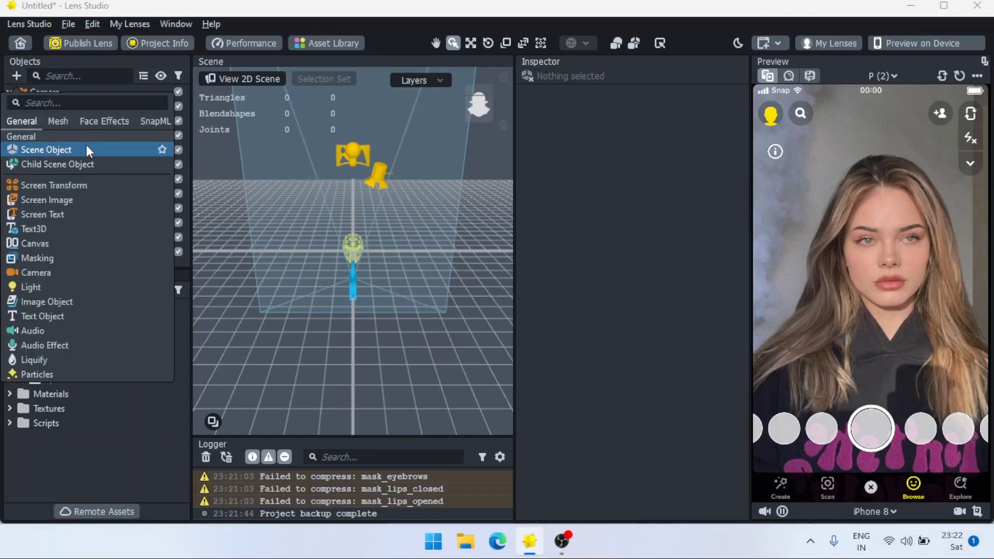
pyautogui.scroll(-5, 86, 167)
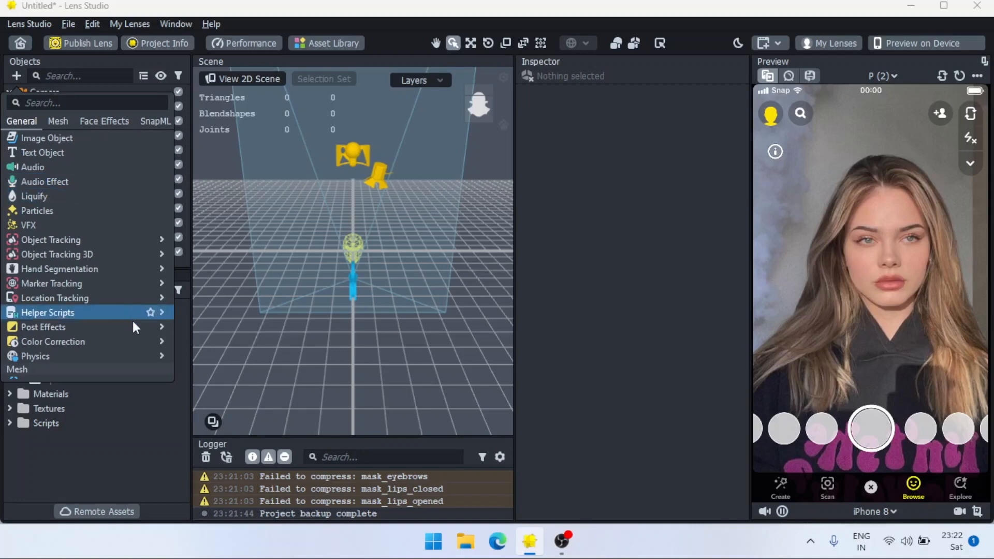
pyautogui.moveTo(151, 344)
pyautogui.click(207, 155)
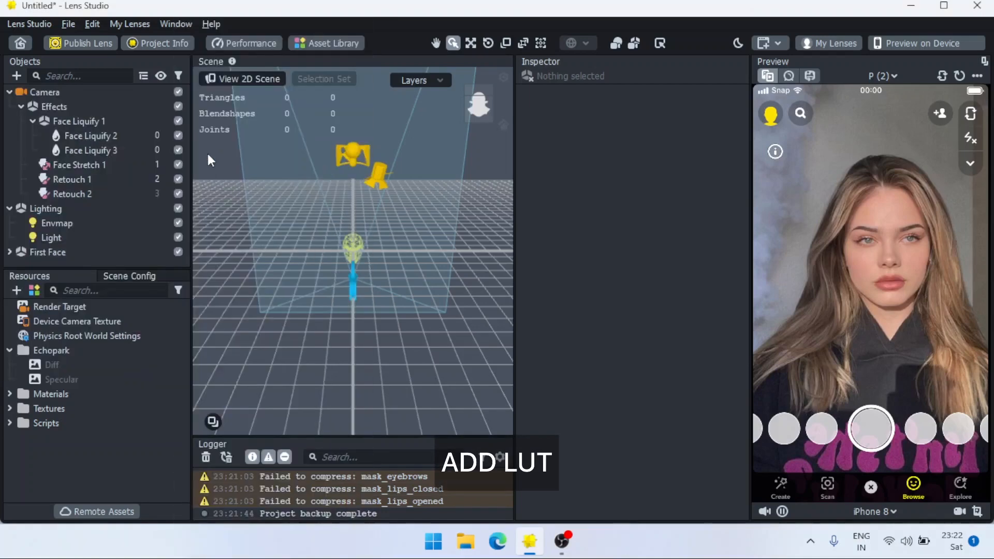
# Import the LUT image 1 as the Empty post effect's texture and set its alpha to 0.42
pyautogui.click(625, 239)
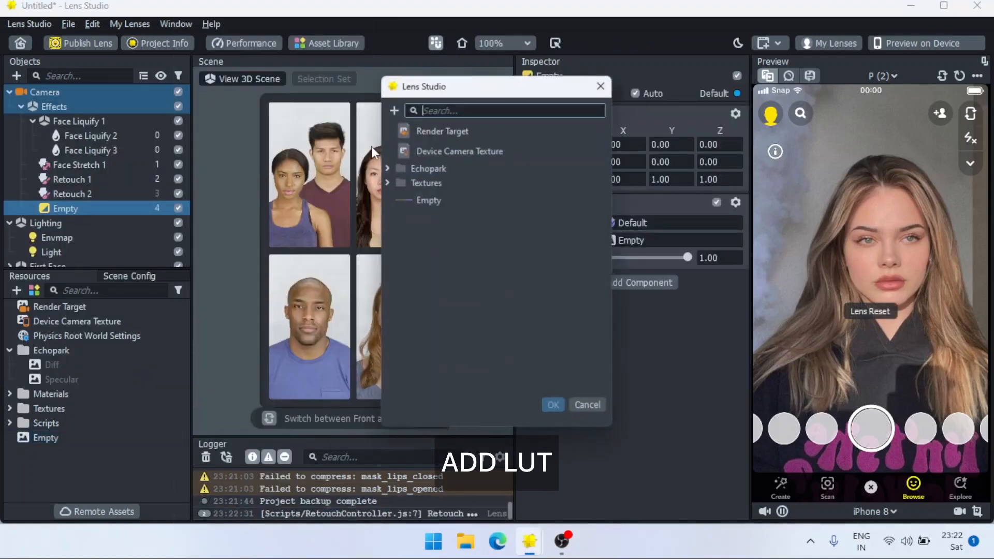
pyautogui.click(393, 109)
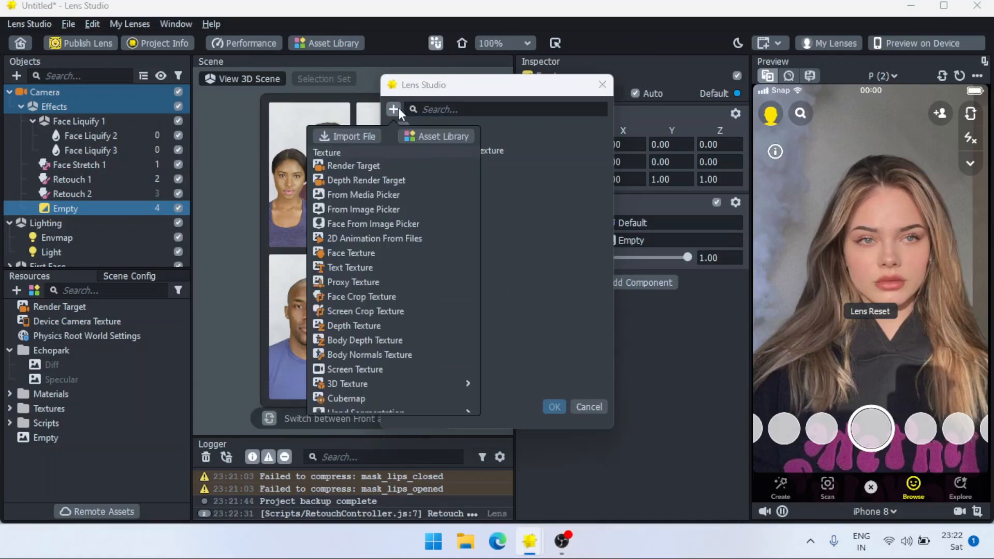
pyautogui.click(368, 135)
pyautogui.click(499, 274)
pyautogui.doubleClick(496, 274)
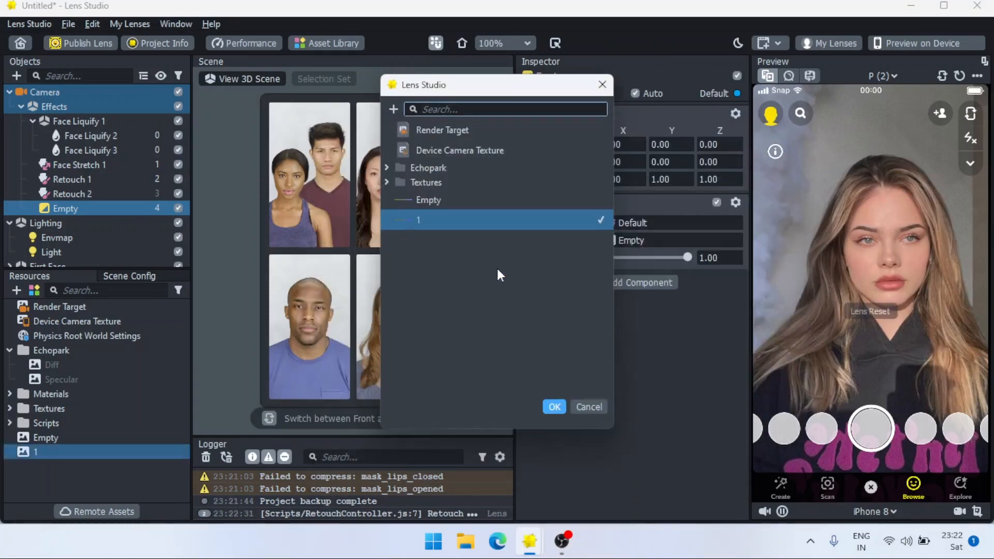
pyautogui.click(553, 406)
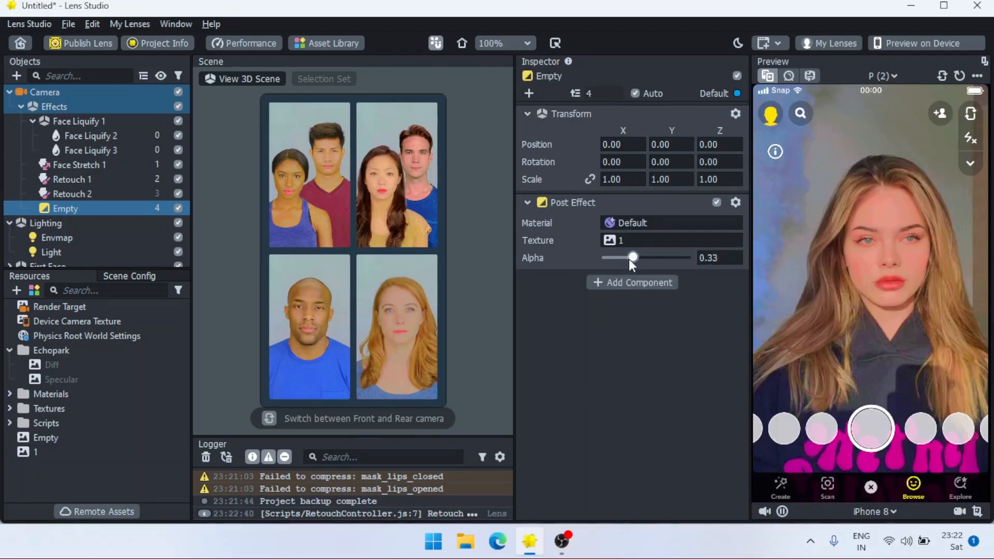
pyautogui.moveTo(629, 258)
pyautogui.mouseDown()
pyautogui.moveTo(604, 263)
pyautogui.moveTo(685, 256)
pyautogui.moveTo(641, 261)
pyautogui.mouseUp()
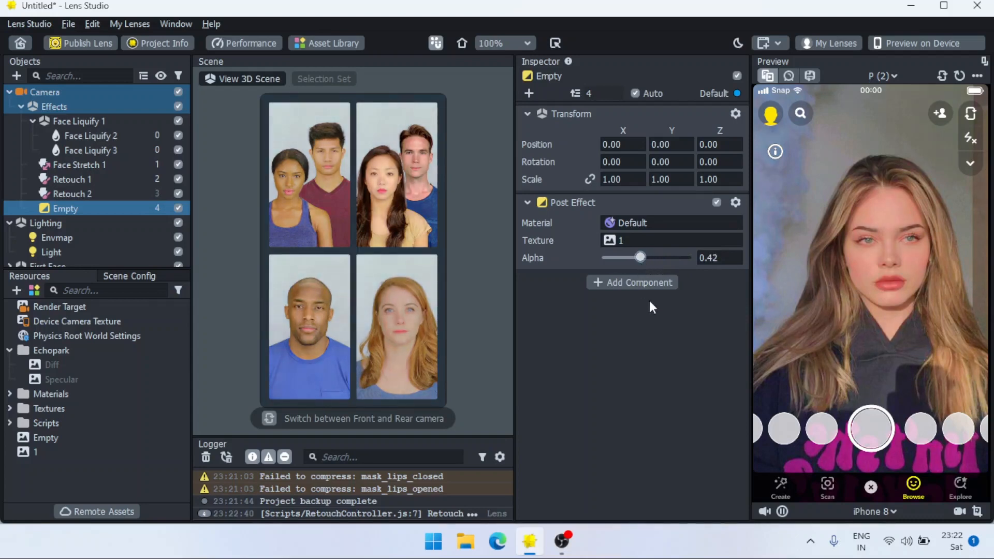
# Rename the Empty post effect as 1 and duplicate it
pyautogui.doubleClick(116, 209)
pyautogui.write('1')
pyautogui.press('Return')
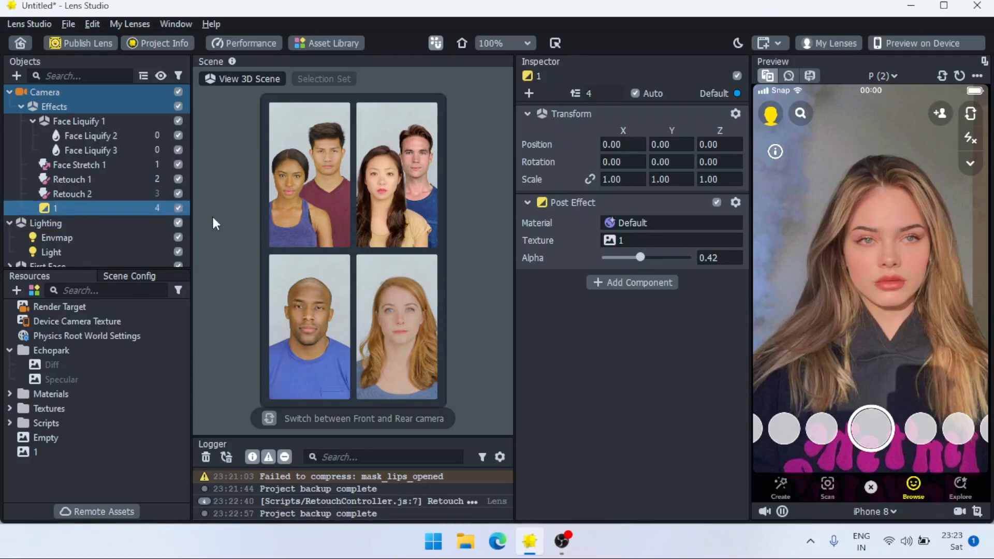
pyautogui.hotkey('ctrl', 'd')
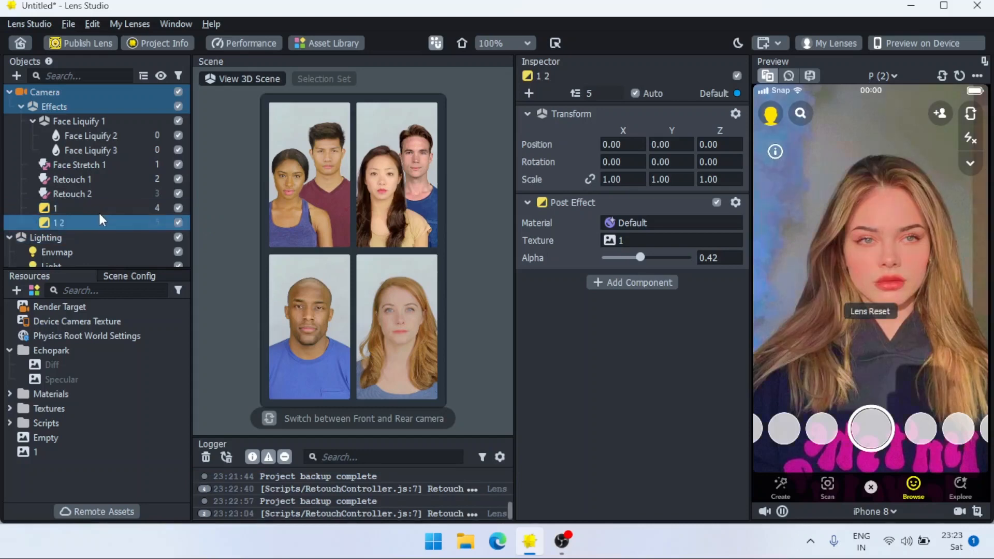
# Import the LUT image 2 from the Estella folder as the duplicated post effect's texture
pyautogui.click(639, 240)
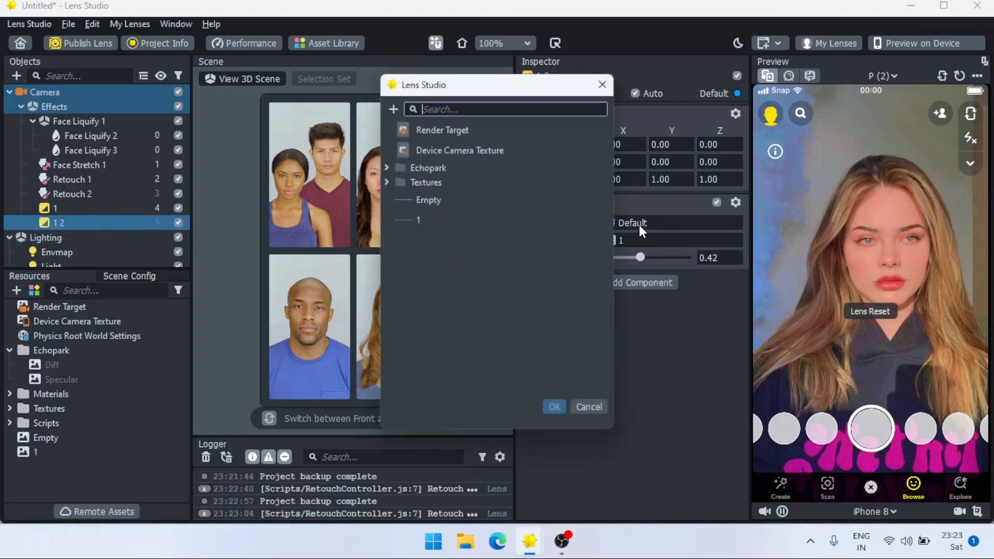
pyautogui.click(394, 109)
pyautogui.click(352, 136)
pyautogui.click(594, 243)
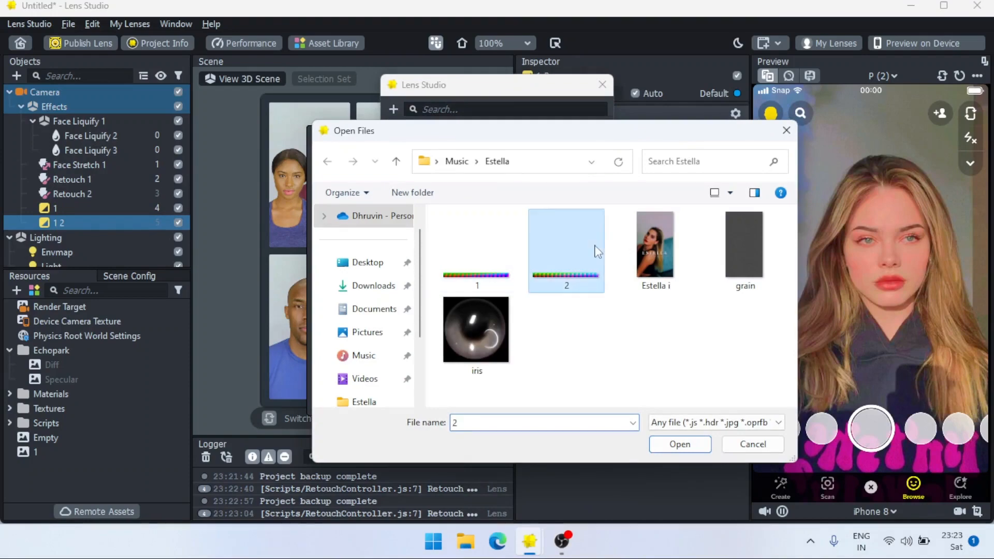
pyautogui.doubleClick(594, 243)
pyautogui.click(554, 407)
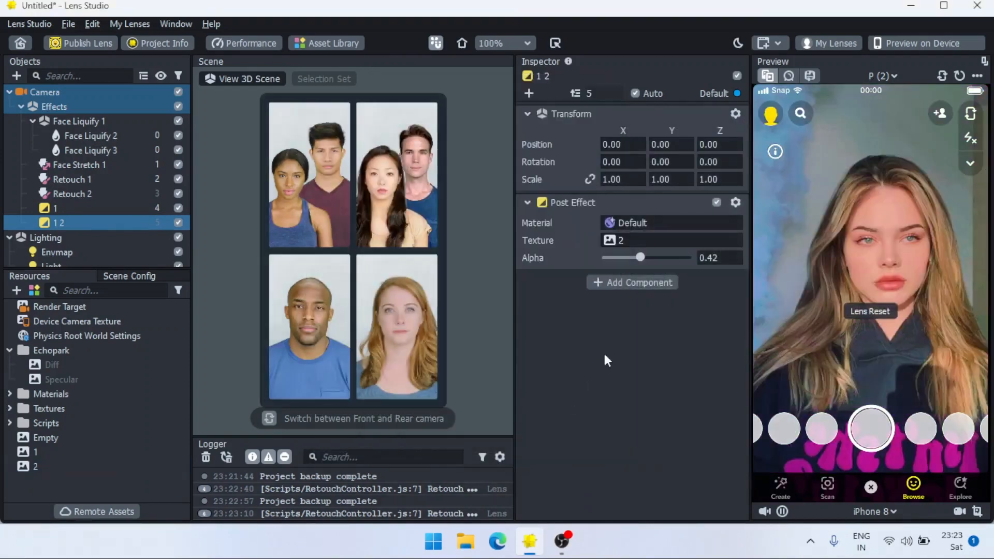
# Set the duplicated post effect's alpha to 0.54 and rename it as 2
pyautogui.moveTo(642, 257)
pyautogui.mouseDown()
pyautogui.moveTo(688, 257)
pyautogui.moveTo(568, 266)
pyautogui.moveTo(668, 255)
pyautogui.moveTo(650, 259)
pyautogui.mouseUp()
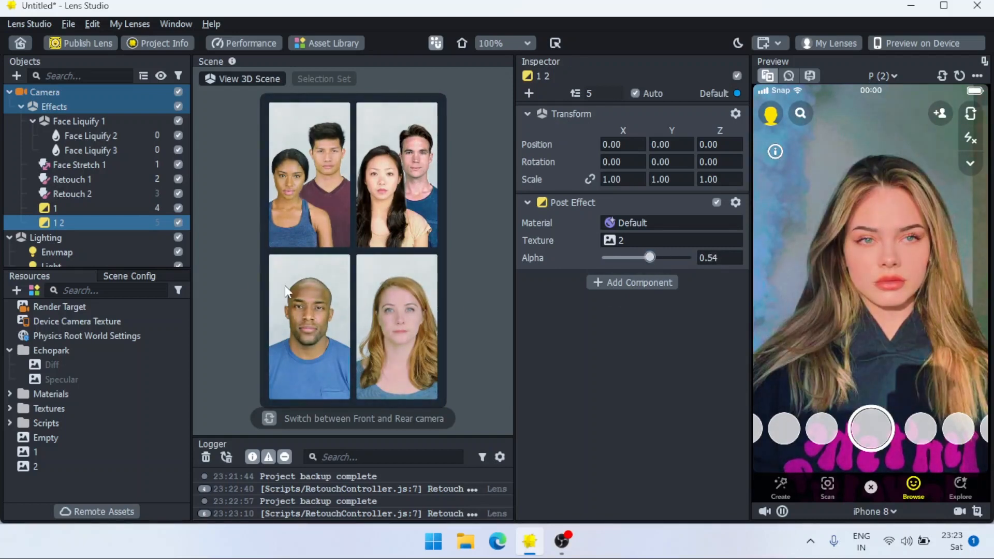
pyautogui.doubleClick(50, 221)
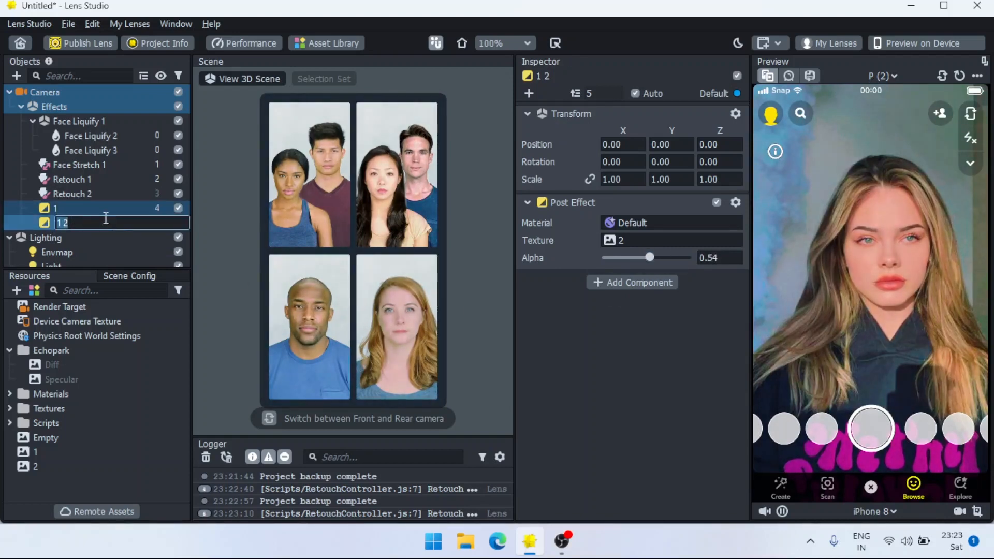
pyautogui.write('2')
pyautogui.press('Return')
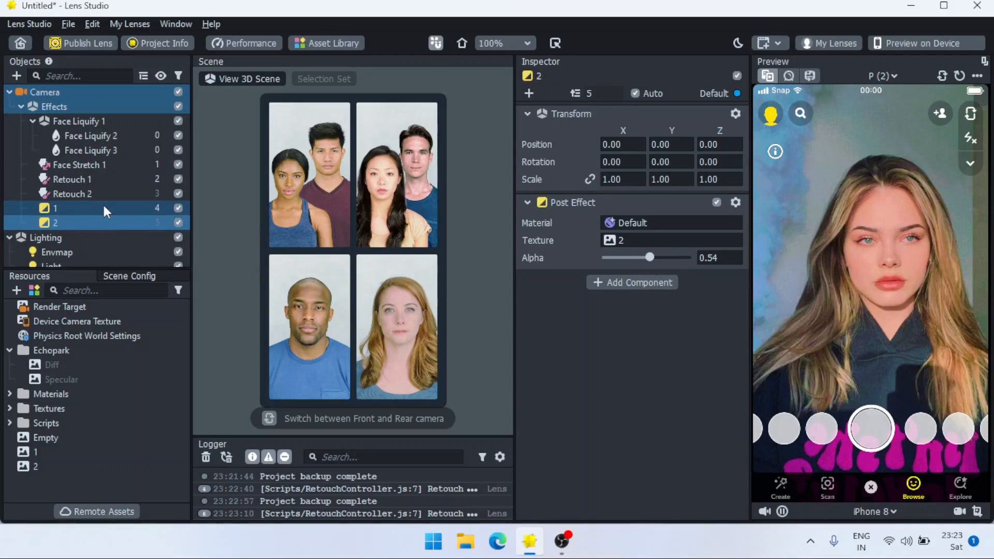
# Add an Eye Color face effect to the scene objects
pyautogui.click(16, 76)
pyautogui.write('eye')
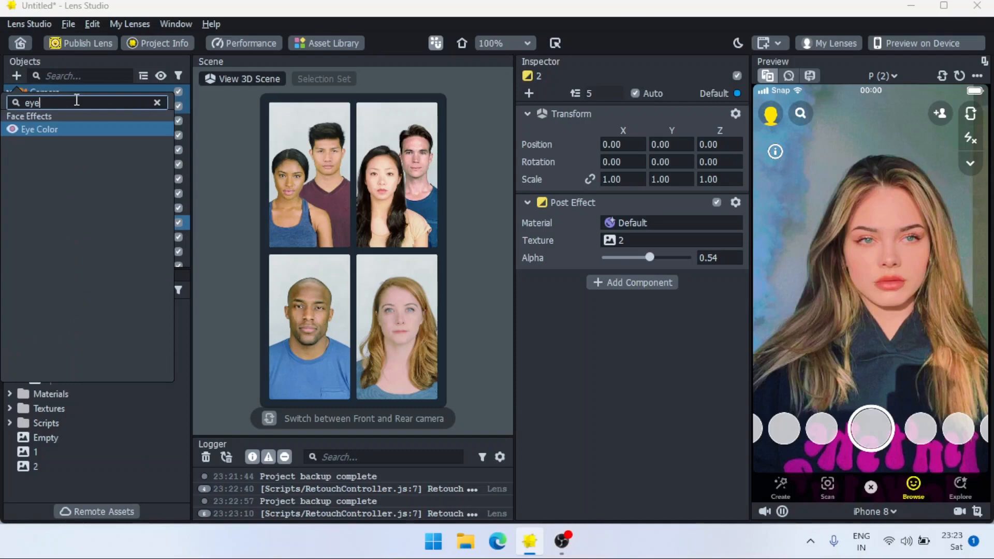
pyautogui.click(88, 129)
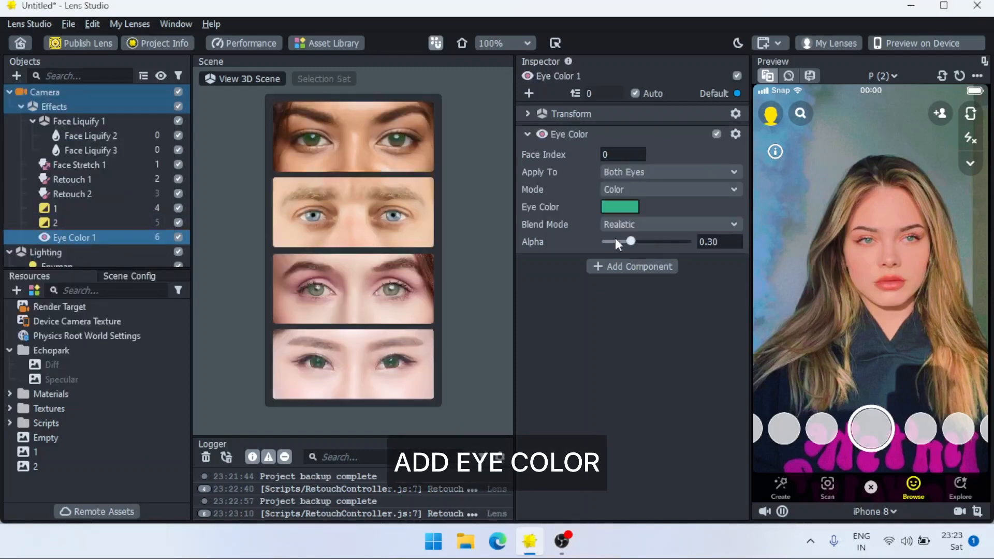
# Switch the Eye Color effect to Texture mode with the imported iris image and set its alpha to 0.40
pyautogui.click(626, 190)
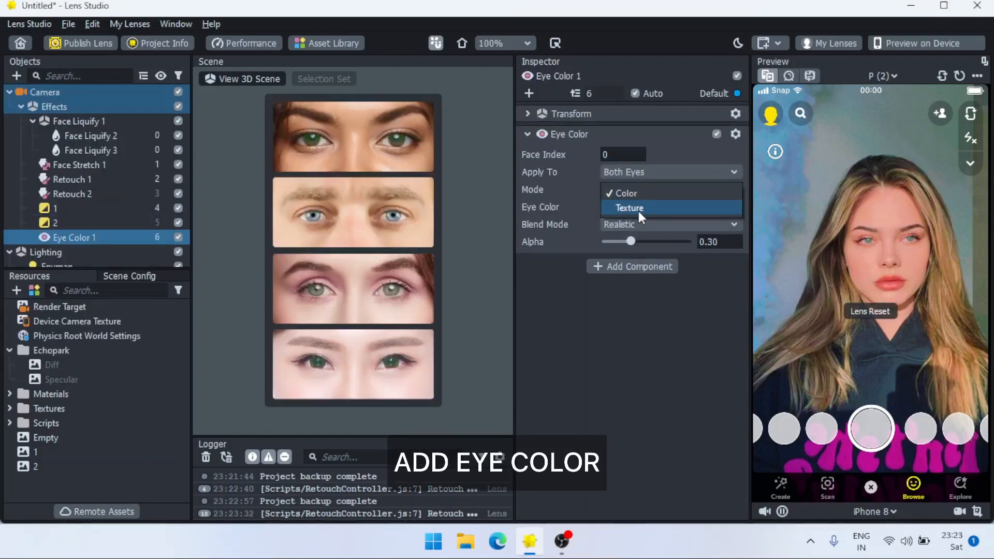
pyautogui.click(638, 208)
pyautogui.click(624, 205)
pyautogui.click(393, 109)
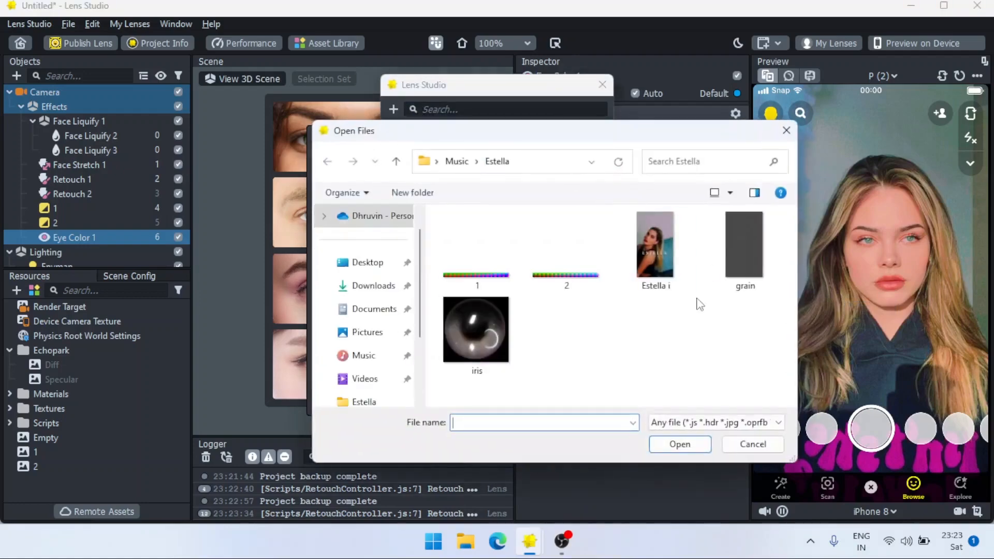
pyautogui.doubleClick(467, 340)
pyautogui.click(561, 401)
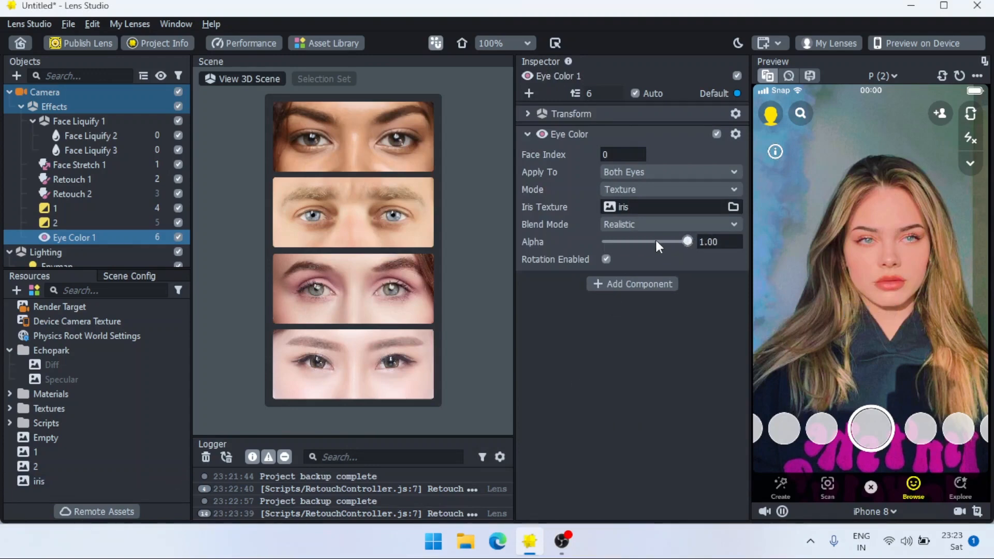
pyautogui.moveTo(654, 241); pyautogui.dragTo(638, 242)
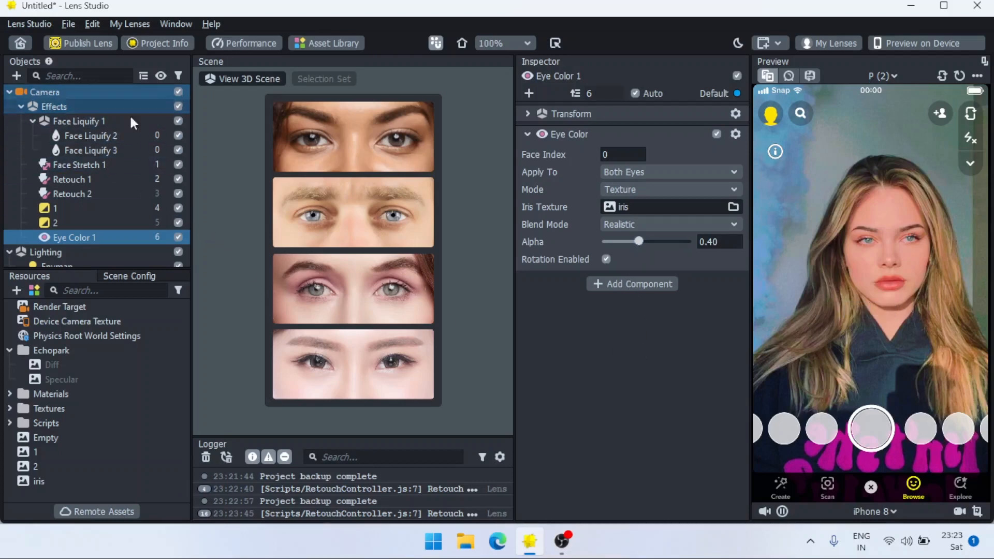
# Add a Smoothing post effect and set its material's Base Color to 0.39
pyautogui.click(16, 76)
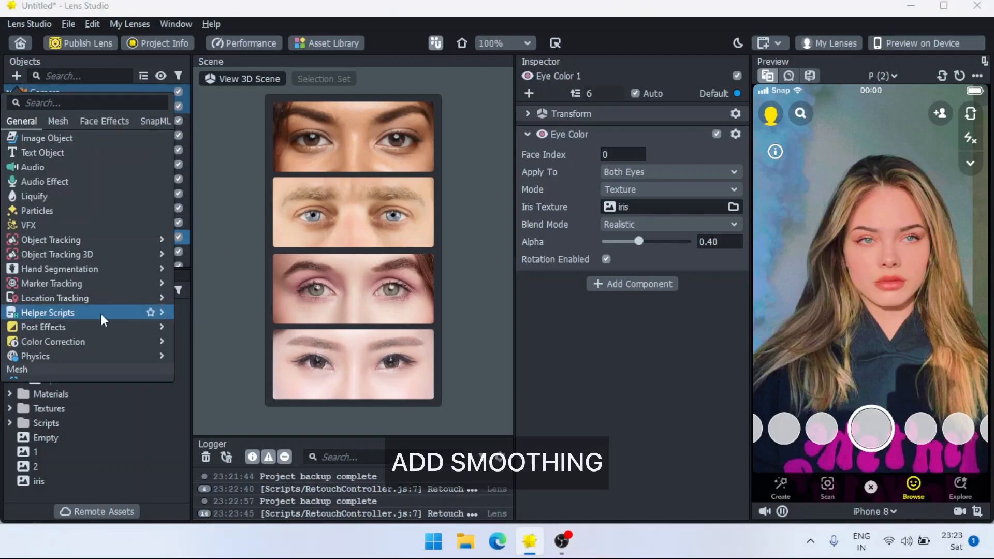
pyautogui.moveTo(129, 327)
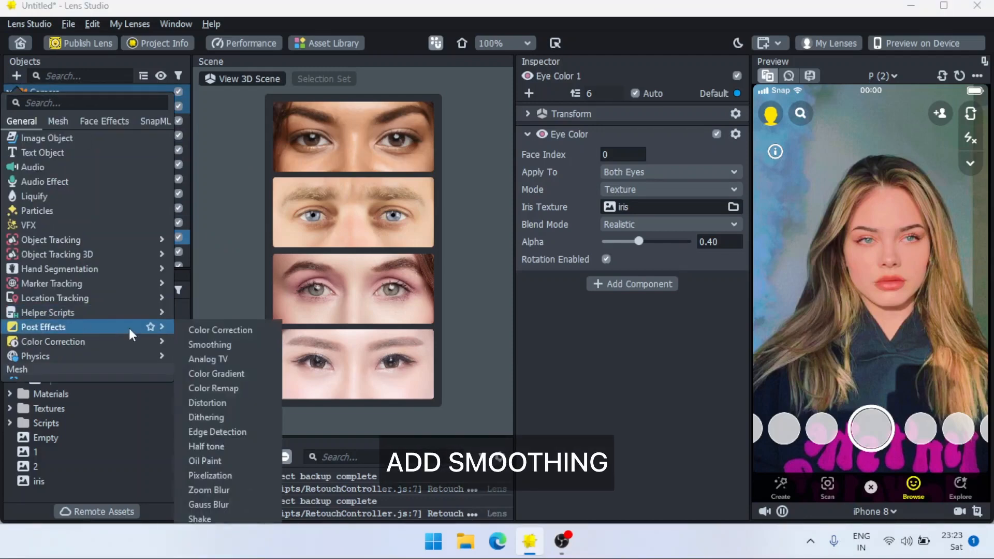
pyautogui.click(220, 344)
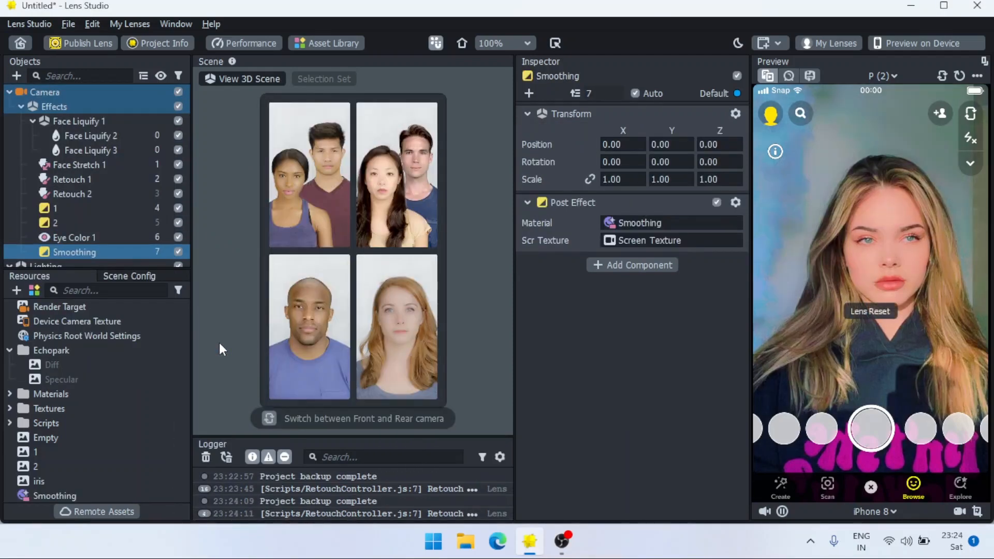
pyautogui.click(111, 492)
pyautogui.scroll(-3, 619, 198)
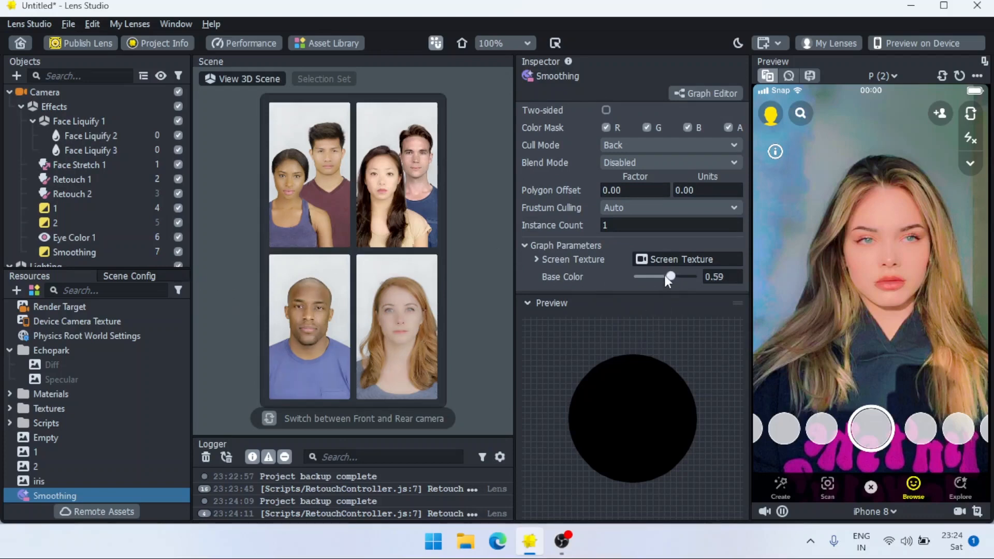
pyautogui.moveTo(665, 274); pyautogui.dragTo(659, 276)
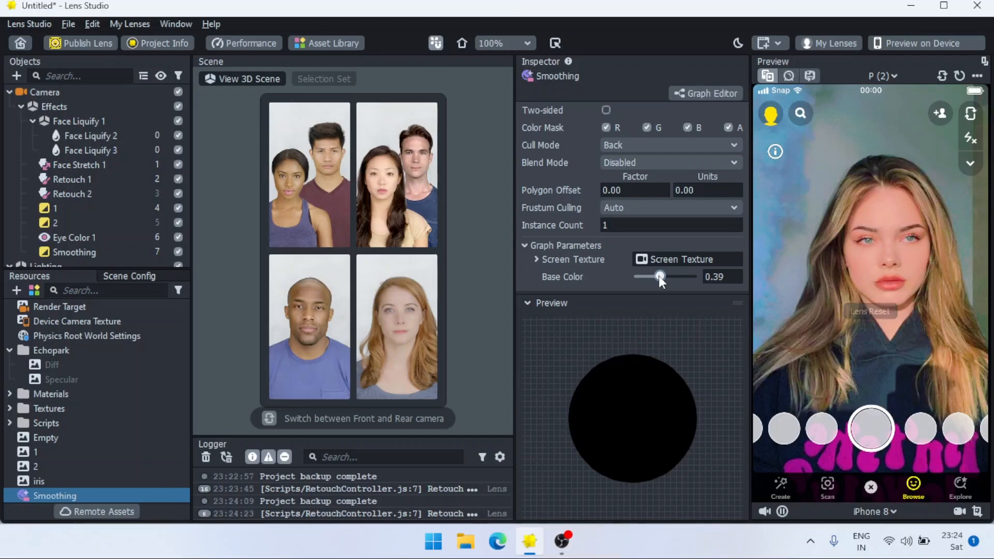
# Add a Screen Image object to the scene
pyautogui.scroll(-3, 142, 227)
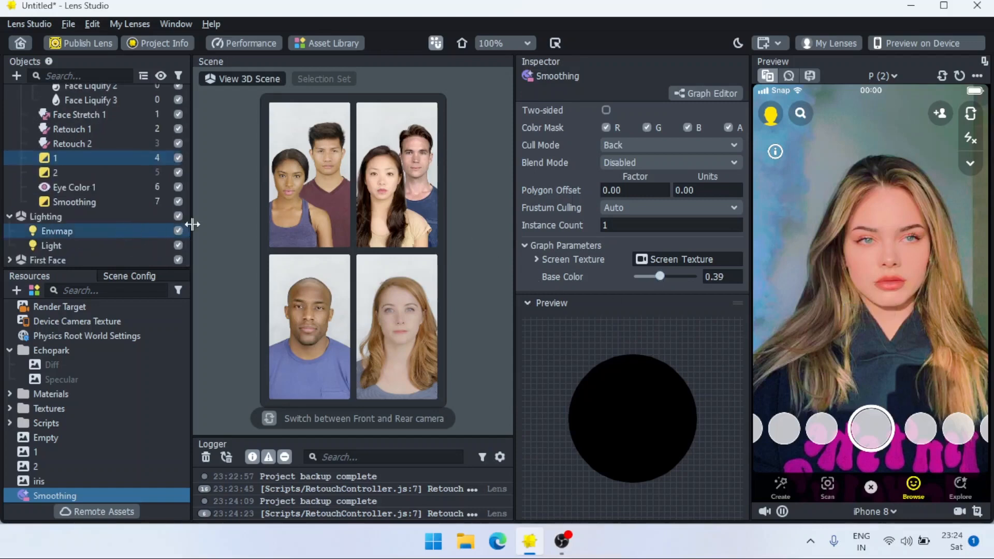
pyautogui.scroll(4, 194, 179)
pyautogui.scroll(-4, 274, 238)
pyautogui.scroll(2, 78, 156)
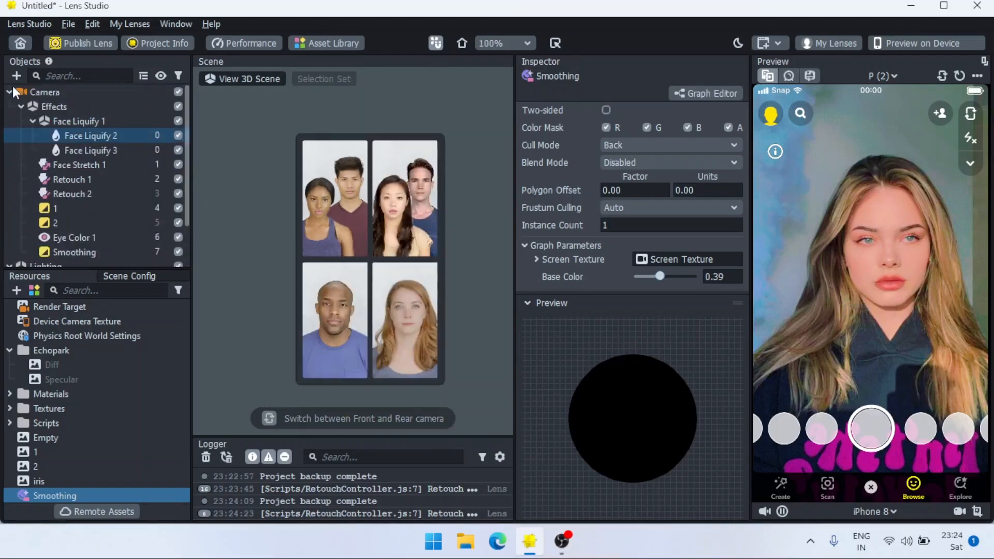
pyautogui.click(17, 76)
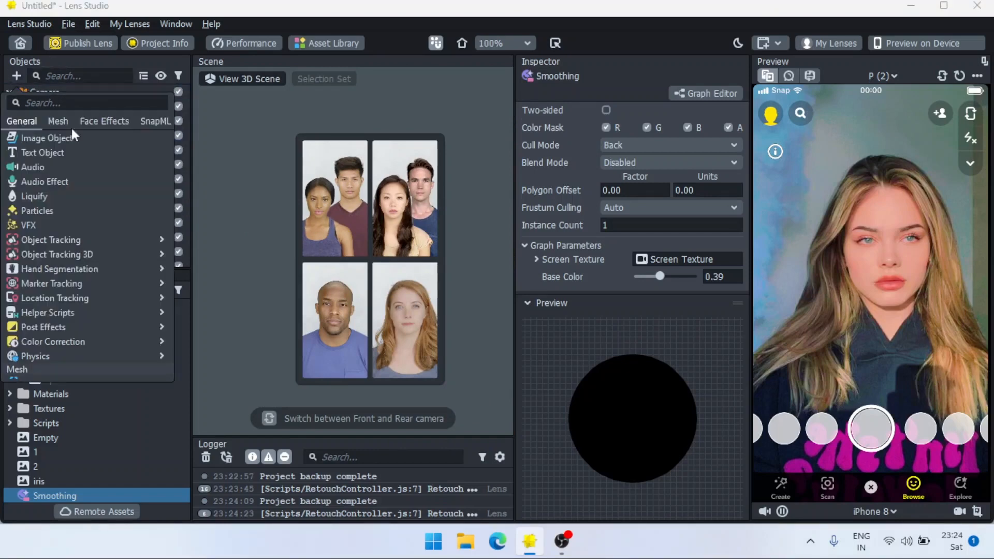
pyautogui.scroll(3, 91, 234)
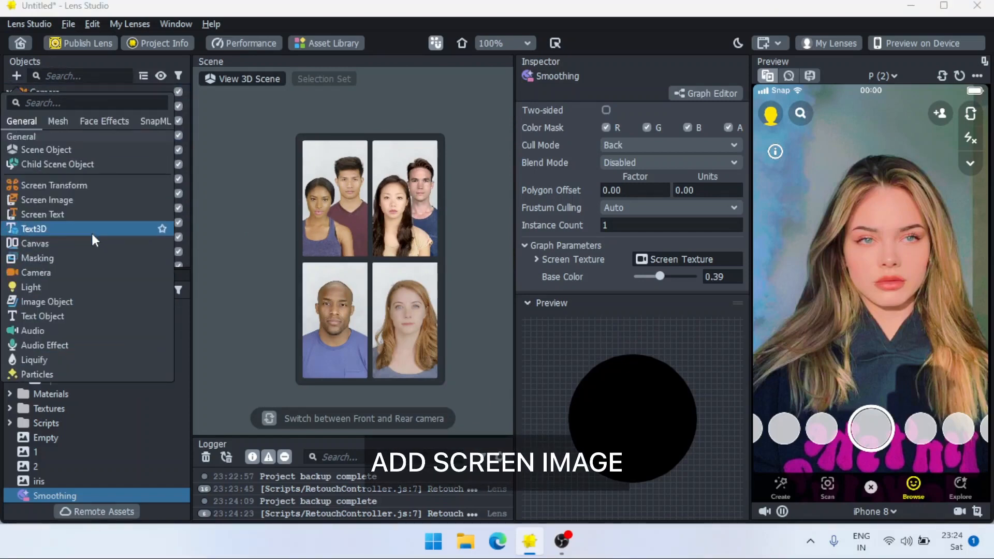
pyautogui.click(76, 200)
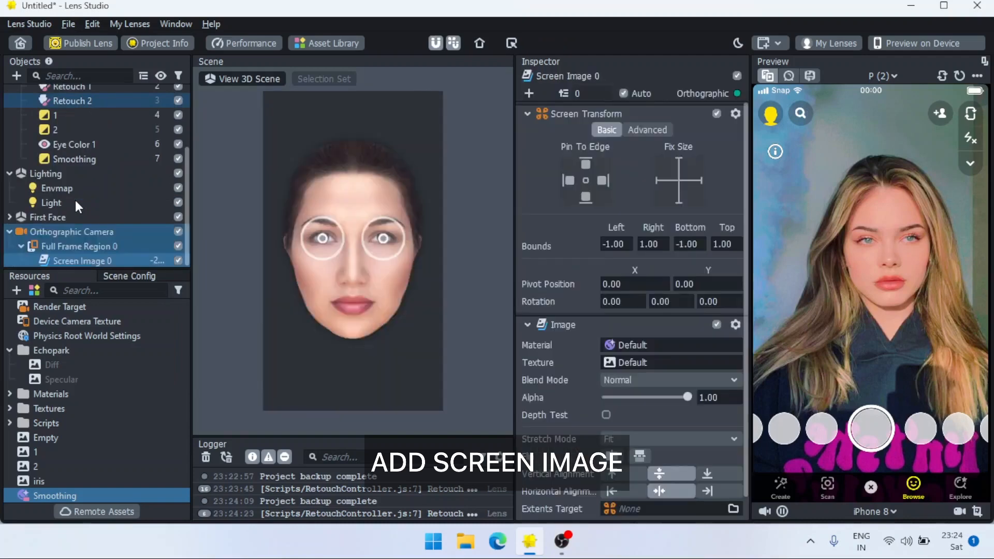
# Import the grain image from the Estella folder as the screen image's texture
pyautogui.click(617, 365)
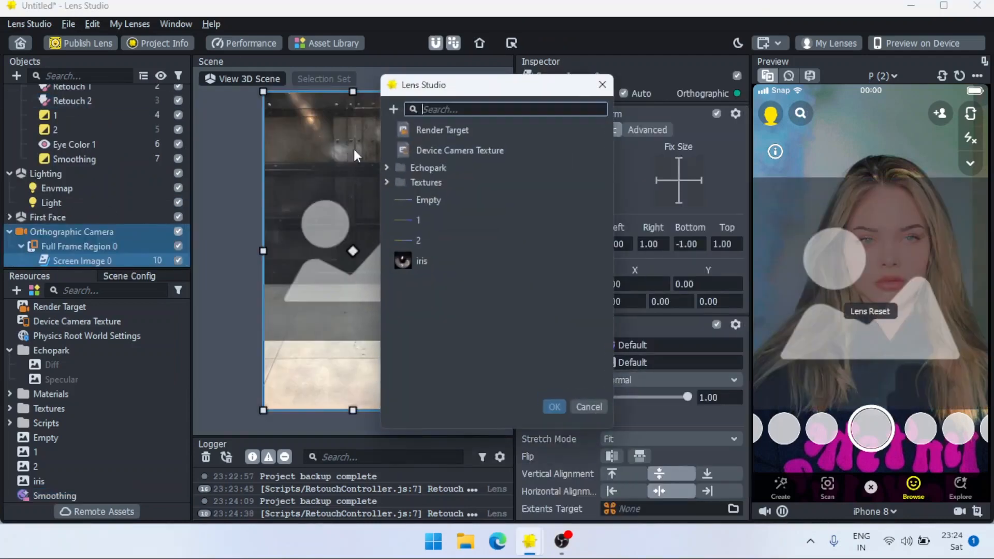
pyautogui.click(393, 109)
pyautogui.click(368, 136)
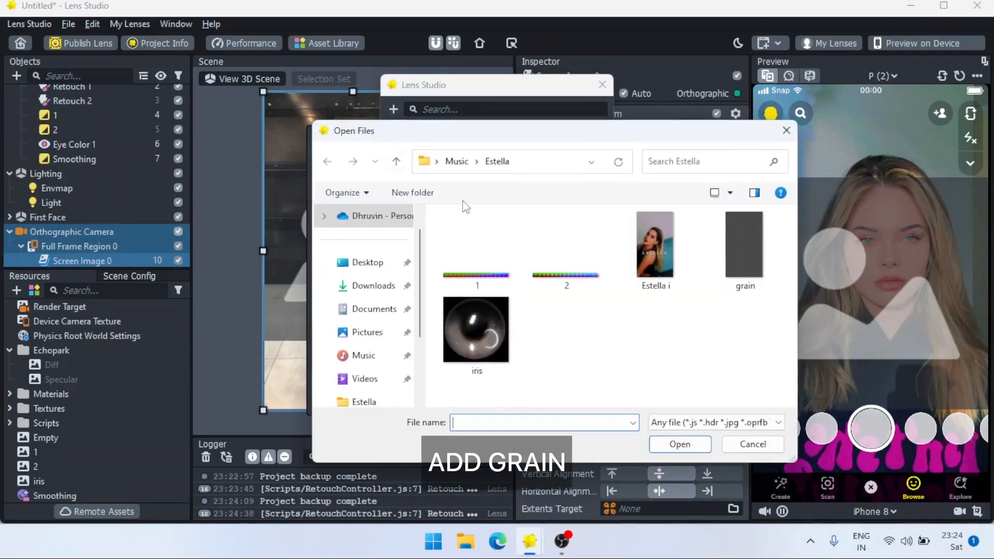
pyautogui.doubleClick(735, 262)
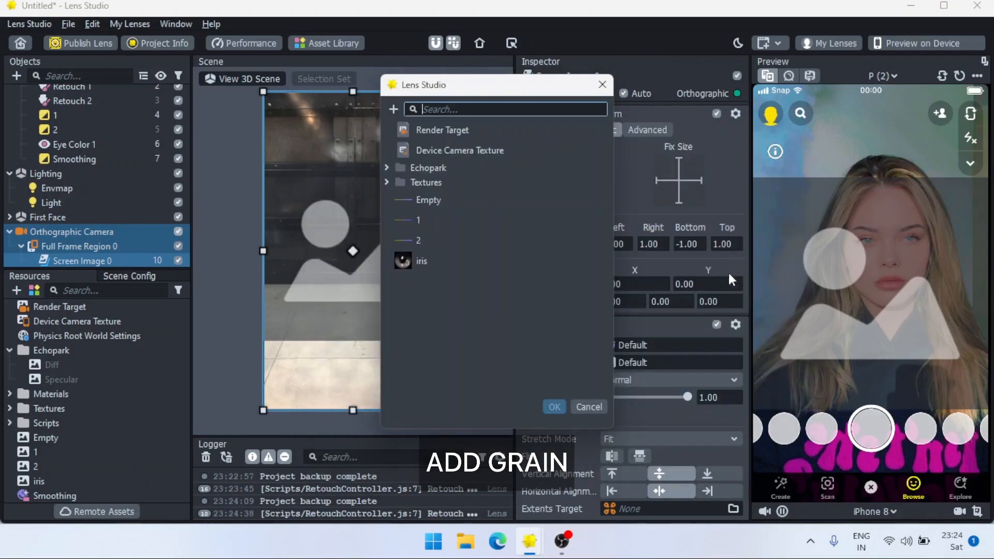
pyautogui.click(551, 406)
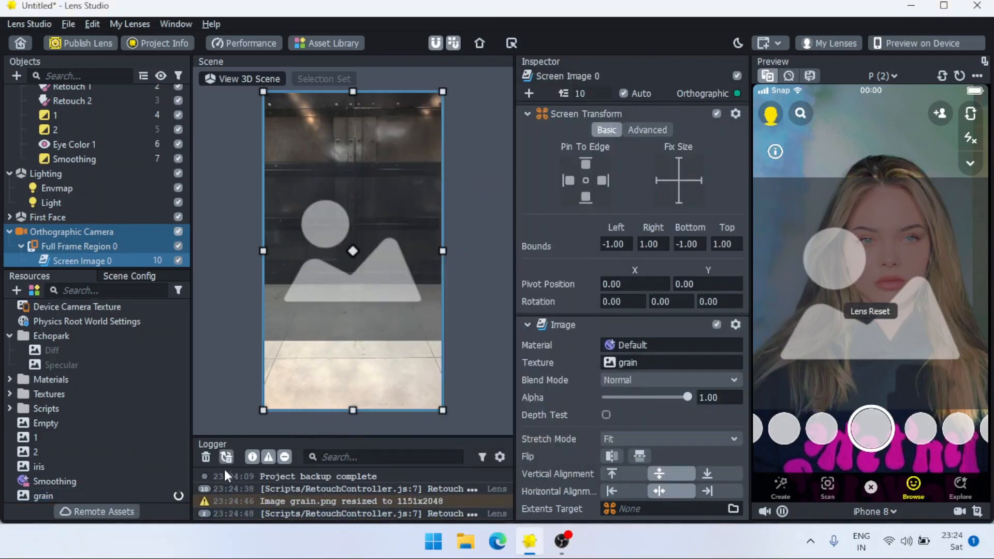
# Set the grain texture's compression optimization type to Size
pyautogui.click(111, 495)
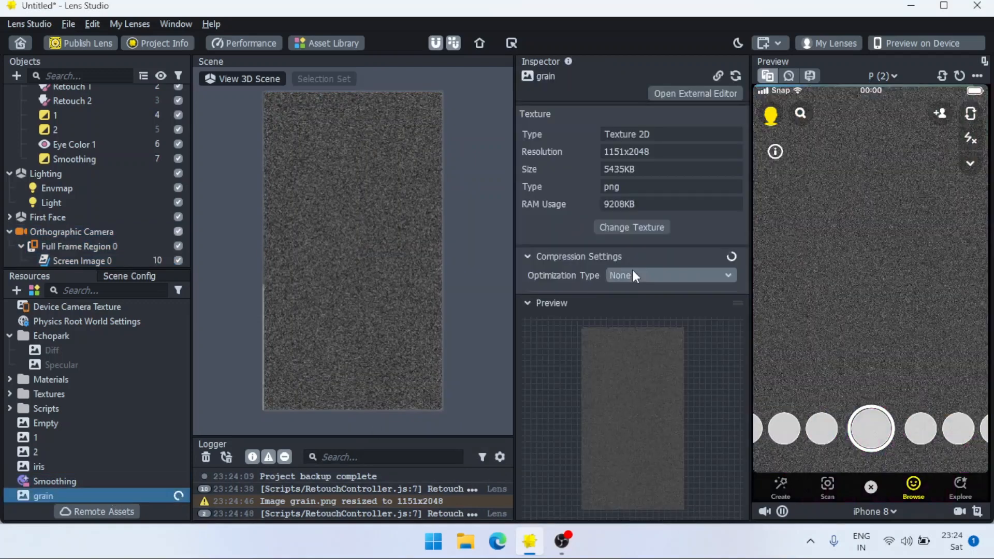
pyautogui.click(633, 276)
pyautogui.click(636, 264)
pyautogui.click(630, 278)
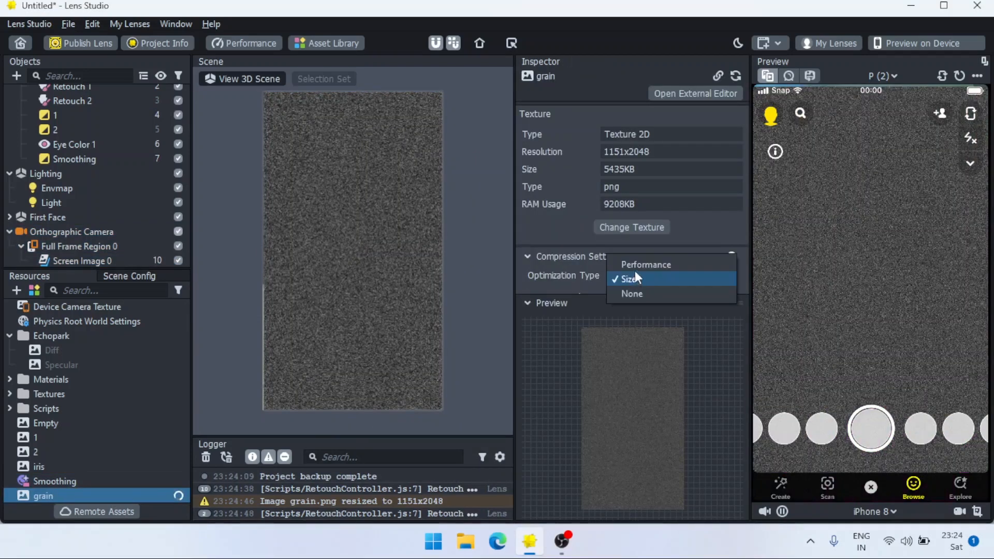
pyautogui.click(591, 272)
pyautogui.scroll(-3, 585, 272)
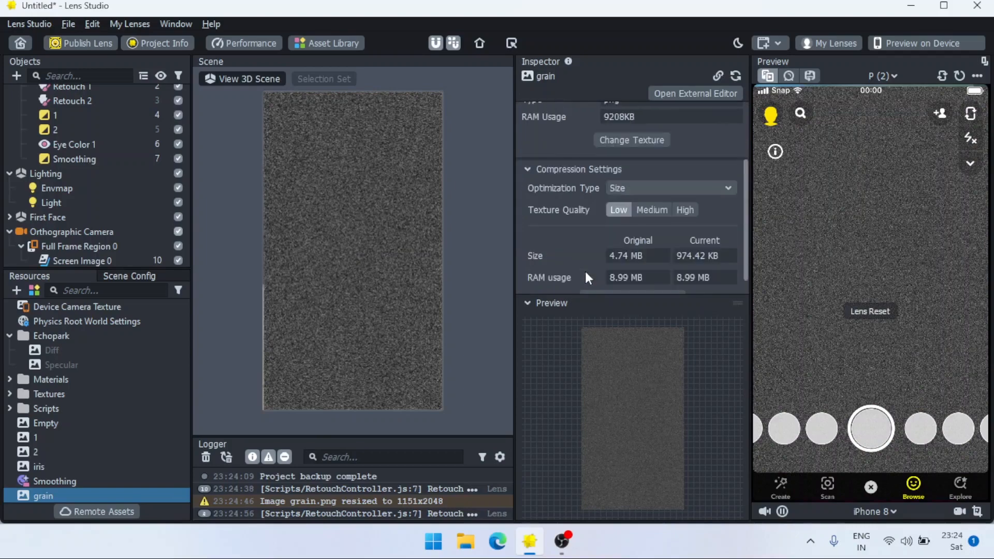
# Set the grain screen image's stretch mode to Stretch
pyautogui.click(70, 257)
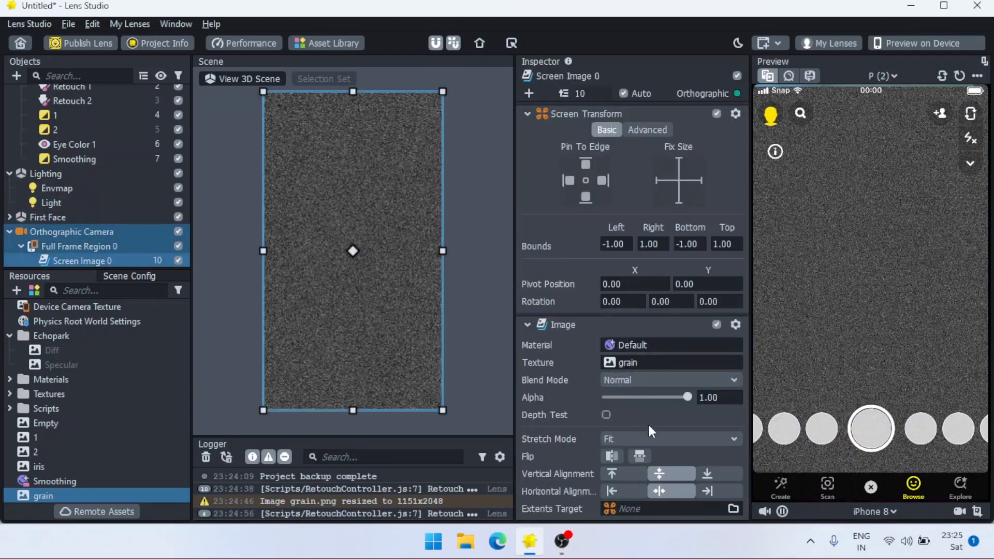
pyautogui.click(646, 439)
pyautogui.click(648, 456)
# Try the Multiply and Add blend modes on the grain screen image at different alpha levels
pyautogui.click(642, 379)
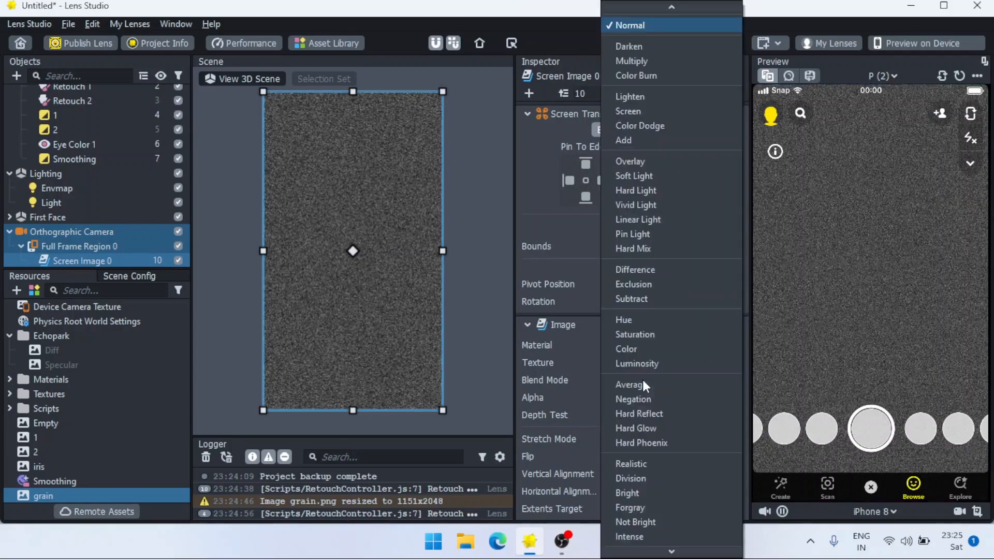
pyautogui.click(639, 61)
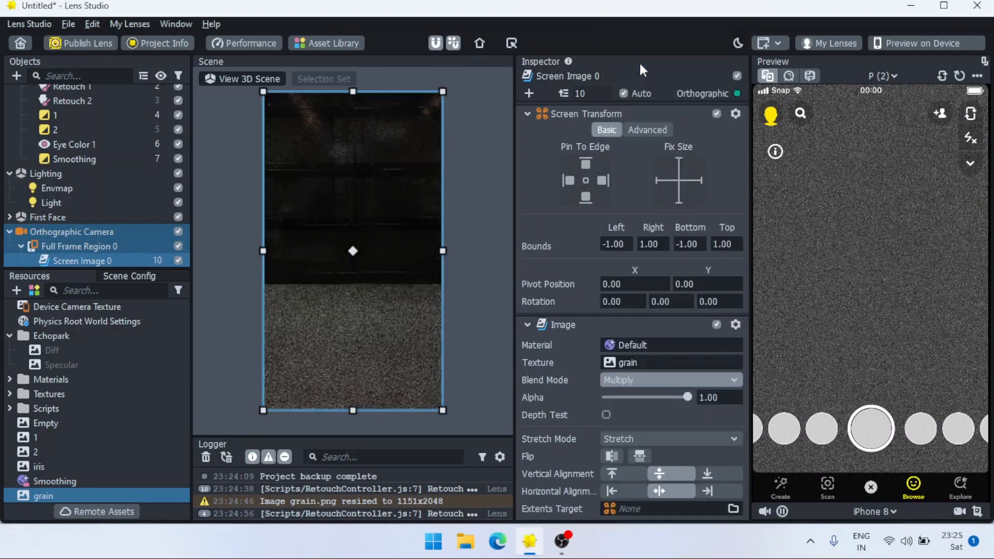
pyautogui.moveTo(634, 396); pyautogui.dragTo(595, 397)
pyautogui.click(630, 380)
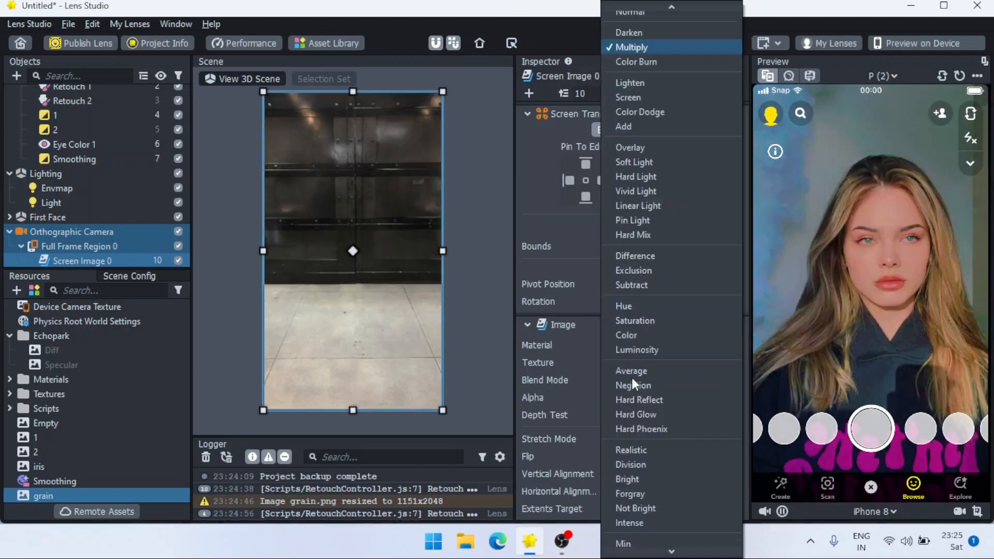
pyautogui.click(654, 134)
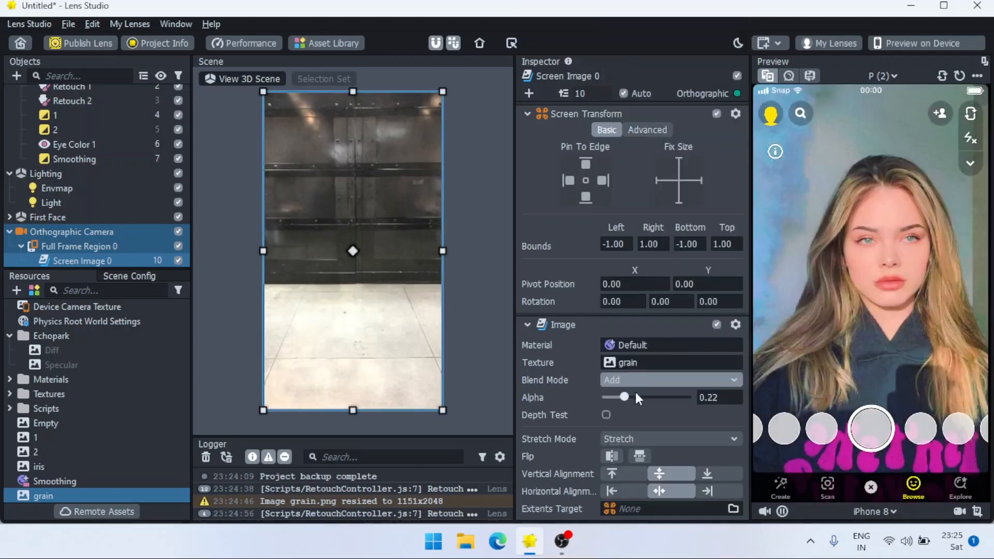
pyautogui.moveTo(627, 396); pyautogui.dragTo(607, 402)
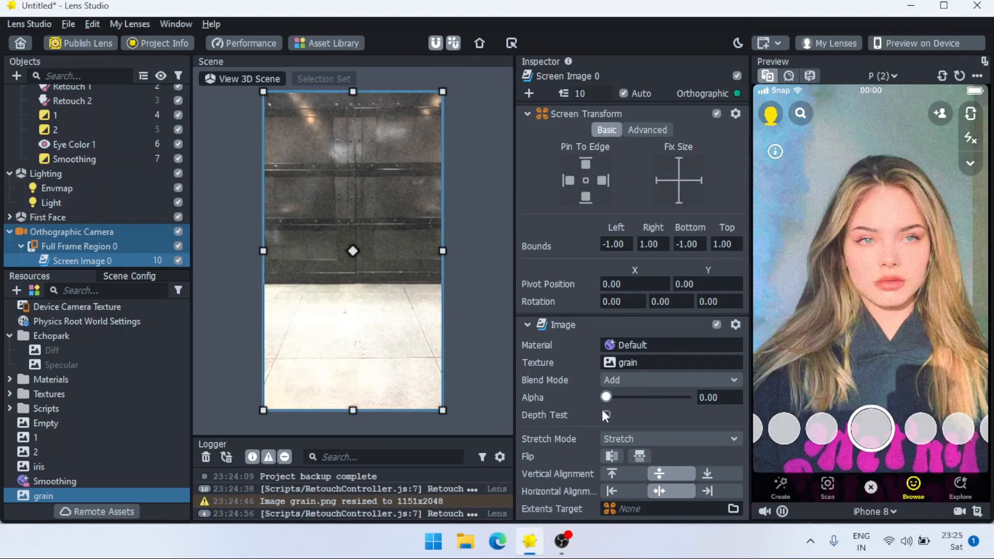
# Set the grain screen image's blend mode to Overlay and its alpha to 0.29
pyautogui.click(623, 380)
pyautogui.scroll(1, 639, 77)
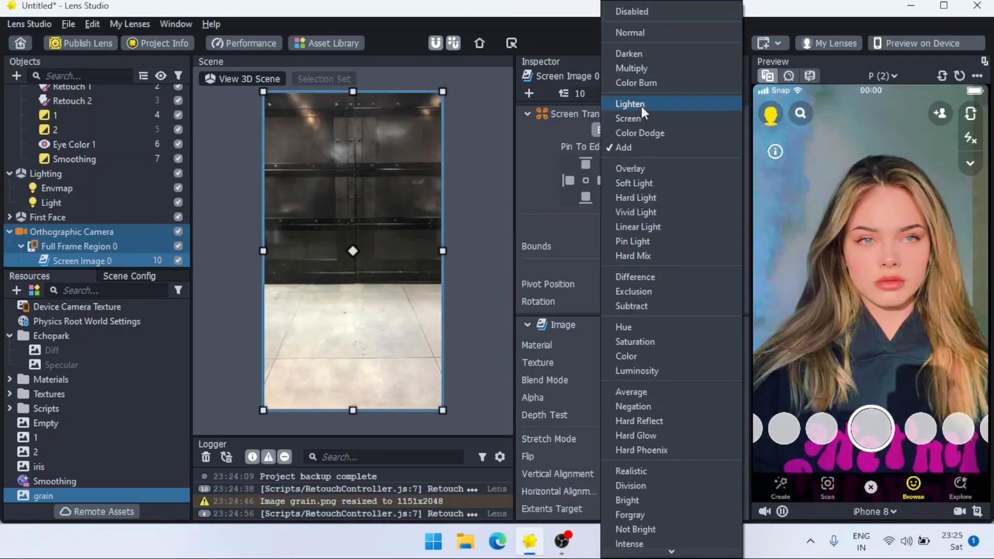
pyautogui.click(644, 167)
pyautogui.click(653, 380)
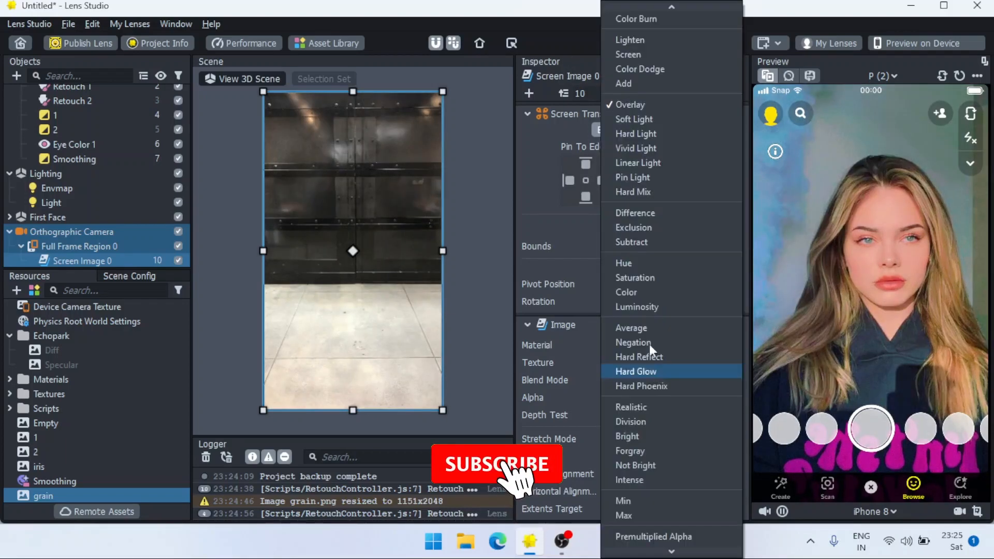
pyautogui.click(638, 104)
pyautogui.moveTo(619, 399); pyautogui.dragTo(629, 398)
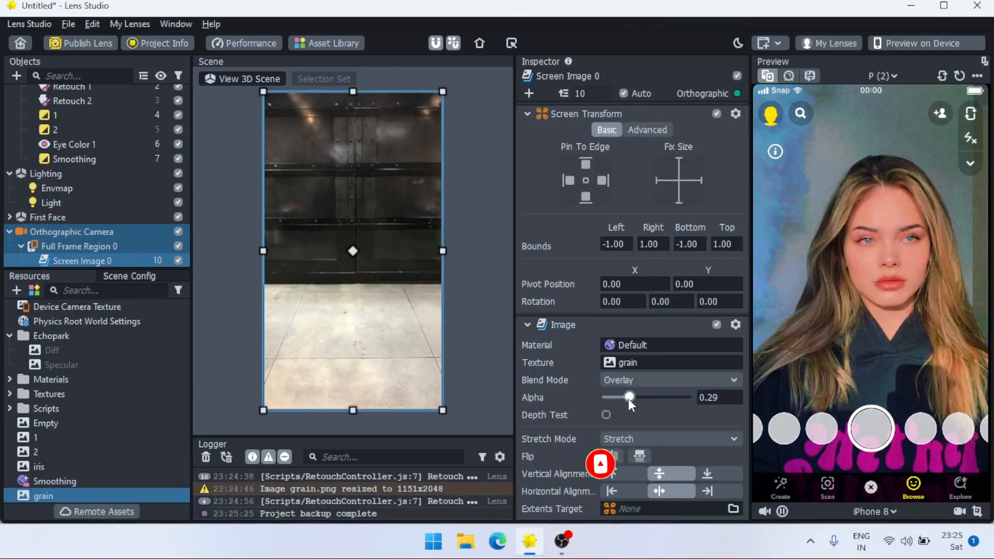
# Collapse the Camera group and switch it off and on to compare the preview with and without its effects
pyautogui.click(497, 258)
pyautogui.scroll(5, 169, 164)
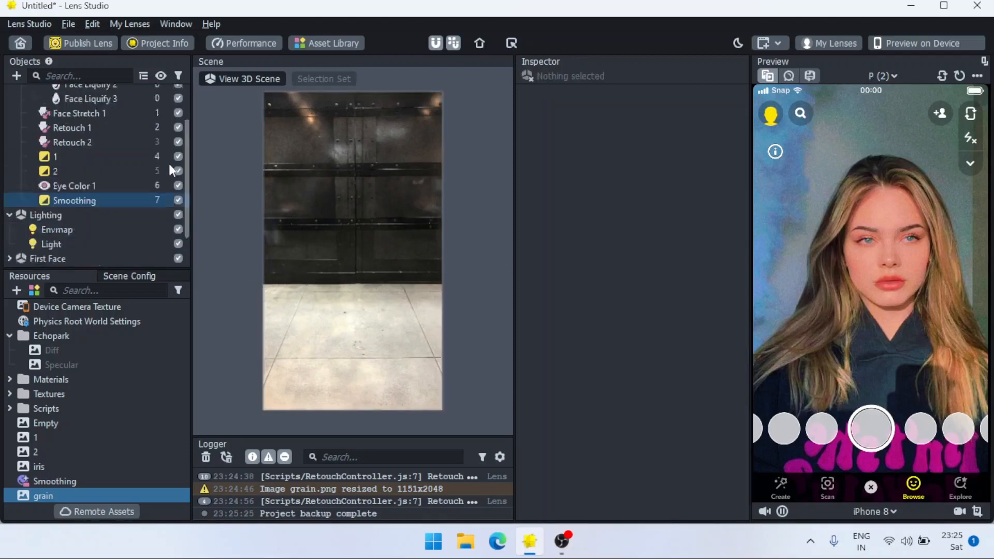
pyautogui.click(11, 92)
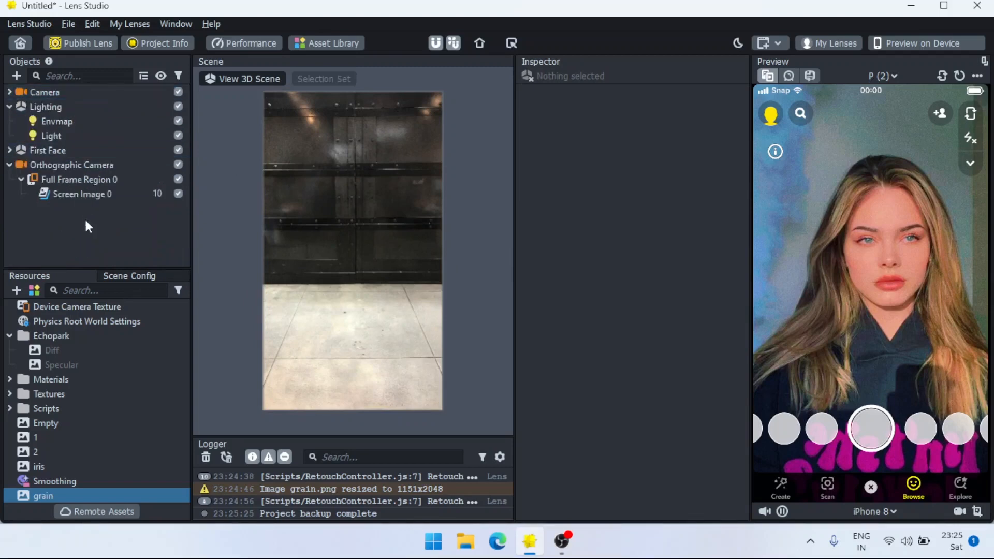
pyautogui.click(170, 92)
pyautogui.click(177, 92)
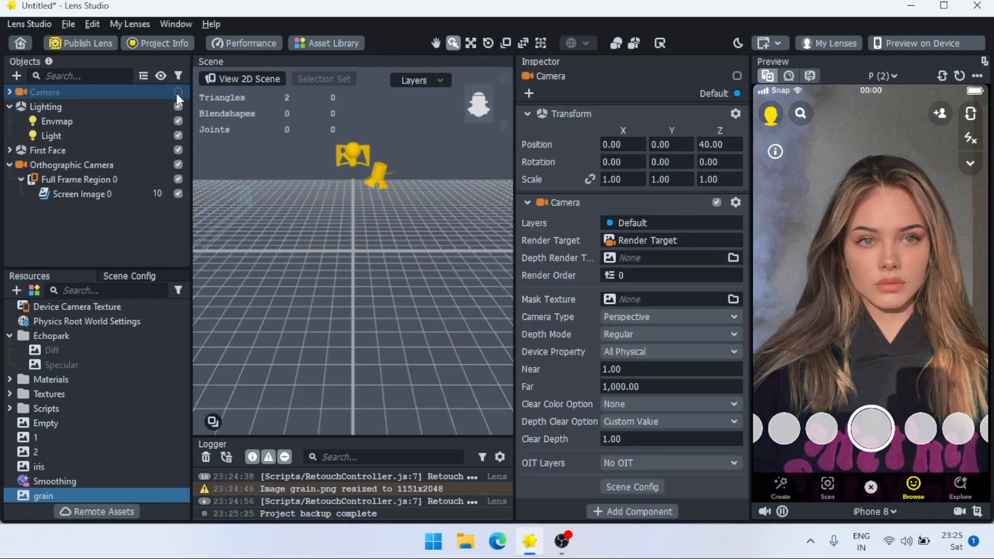
pyautogui.click(177, 92)
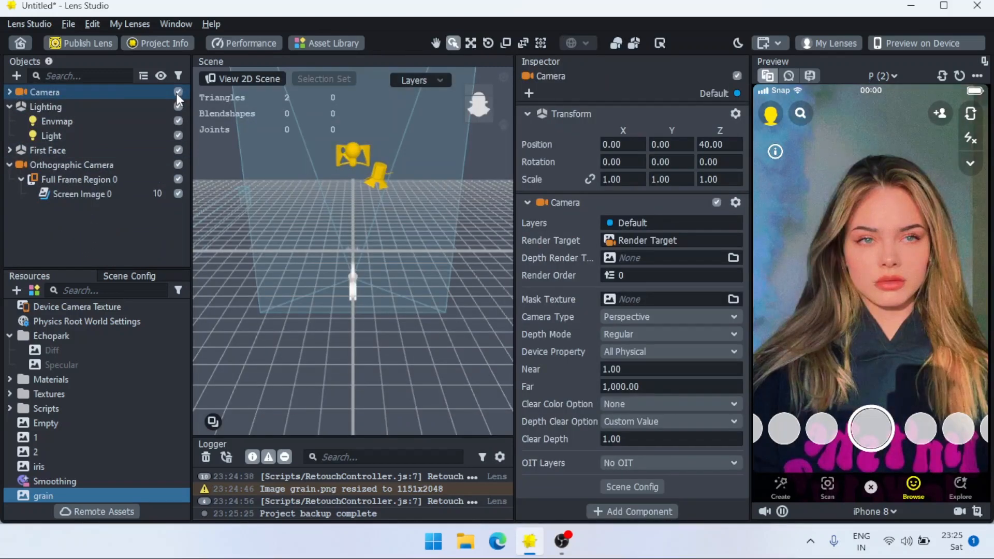
pyautogui.click(178, 93)
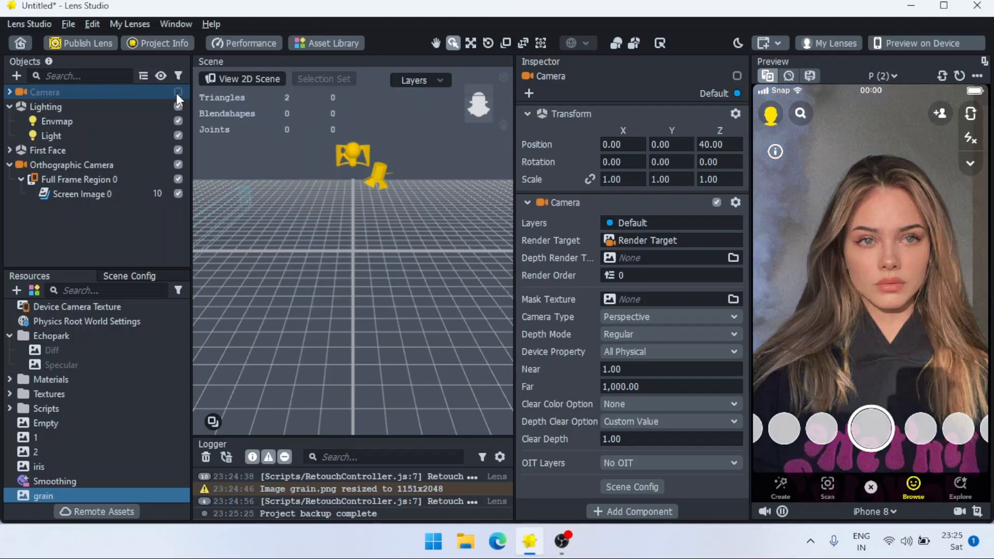
pyautogui.click(178, 93)
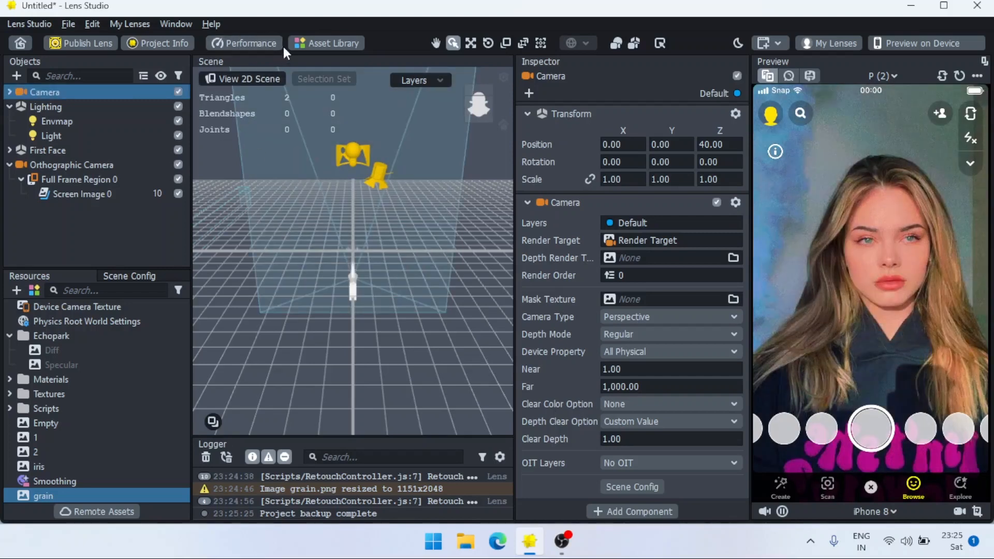
# Add the portrait image Estella i as the lens icon in the project info and shift its circular crop slightly downward
pyautogui.click(164, 43)
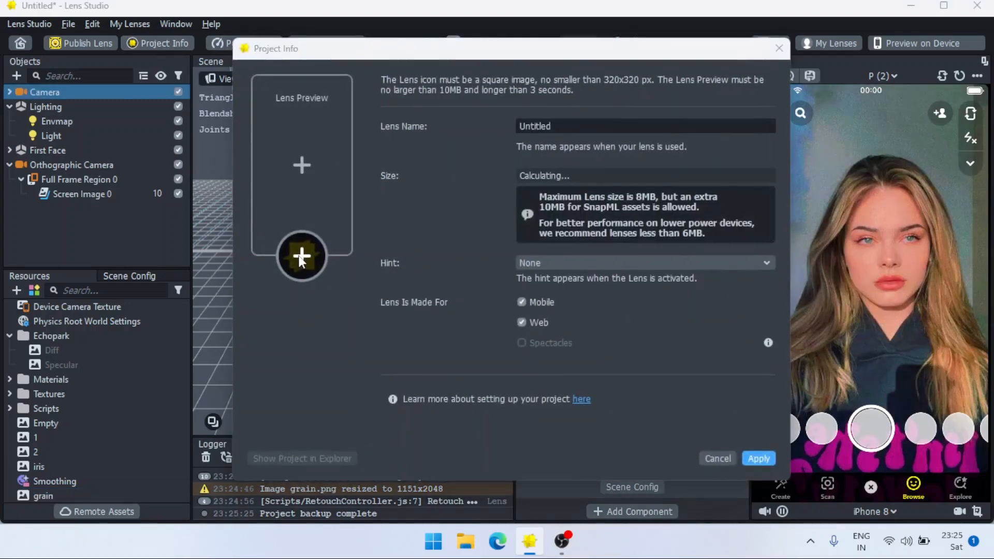
pyautogui.click(301, 257)
pyautogui.click(581, 200)
pyautogui.doubleClick(581, 200)
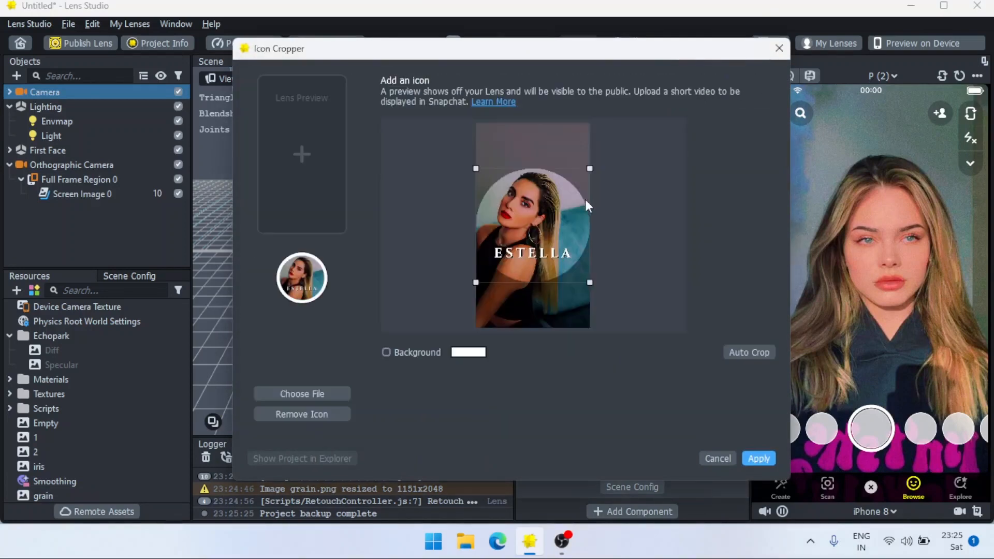
pyautogui.moveTo(531, 253); pyautogui.dragTo(533, 256)
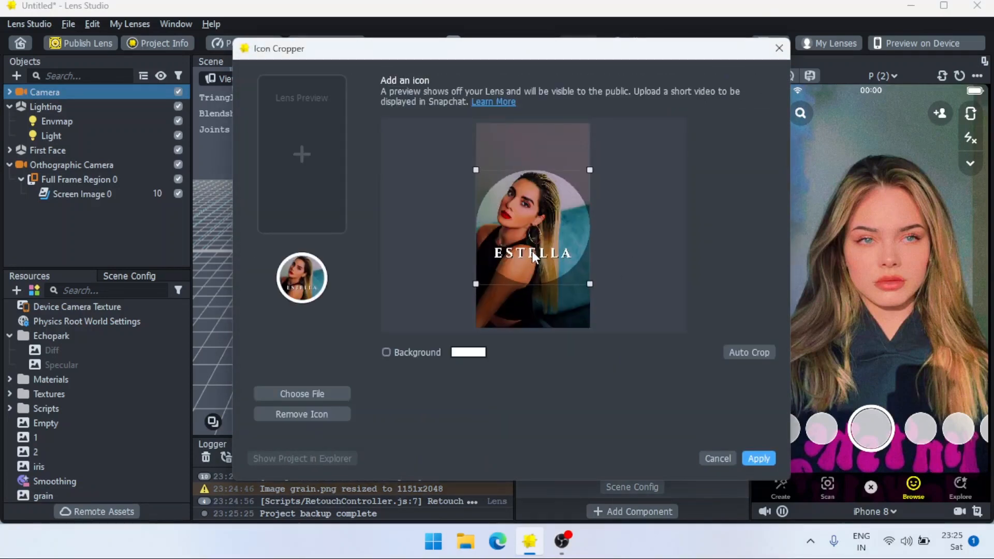
pyautogui.press('Return')
# Name the lens ESTELLA and apply the project info
pyautogui.doubleClick(669, 125)
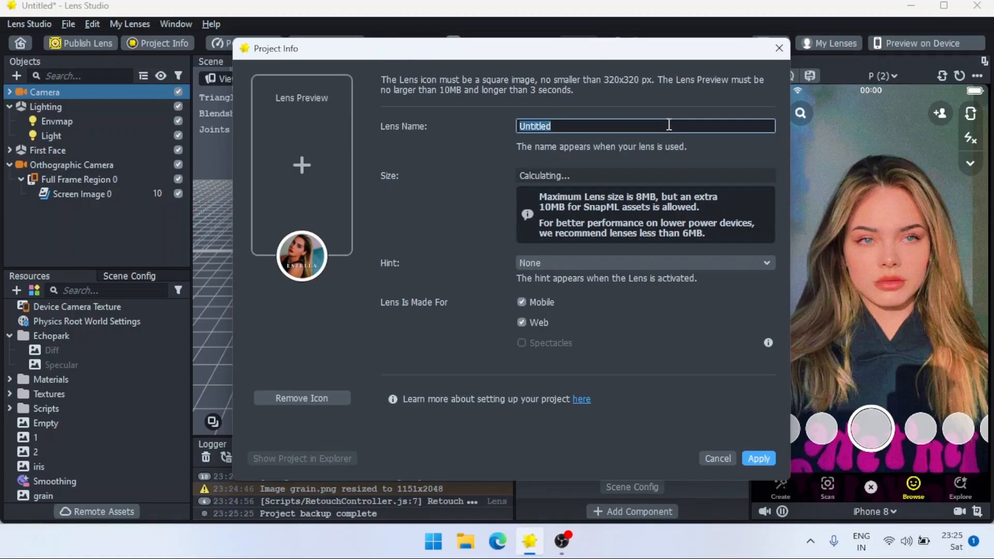
pyautogui.write('ESTELLA')
pyautogui.press('Return')
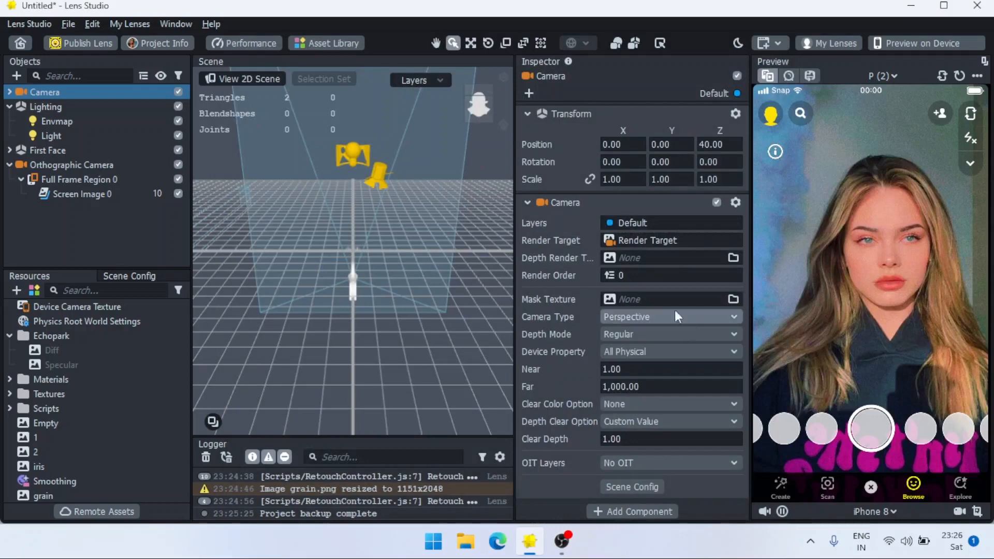
# Publish the lens to My Lenses in the browser, submitting it to the auto-generated profile lens folder
pyautogui.click(81, 42)
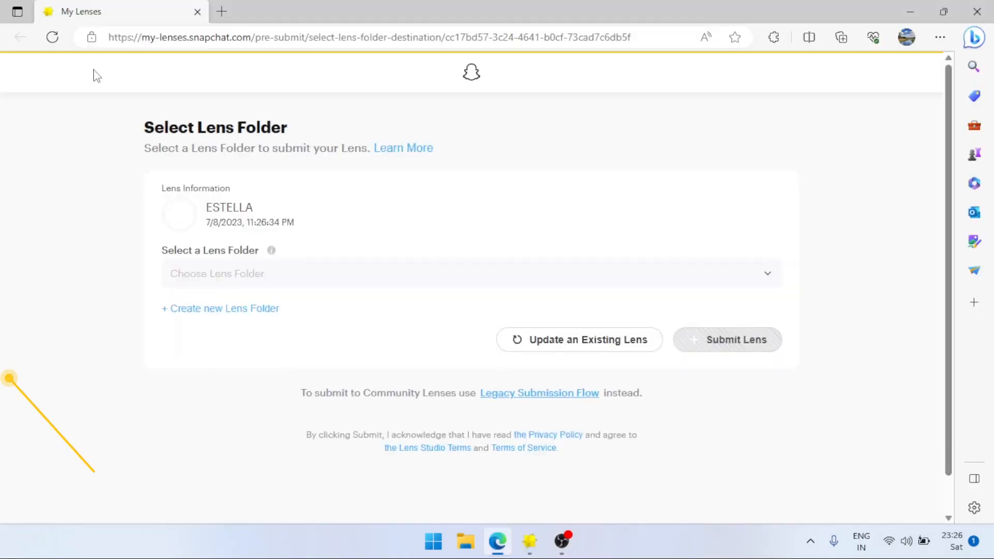
pyautogui.click(450, 273)
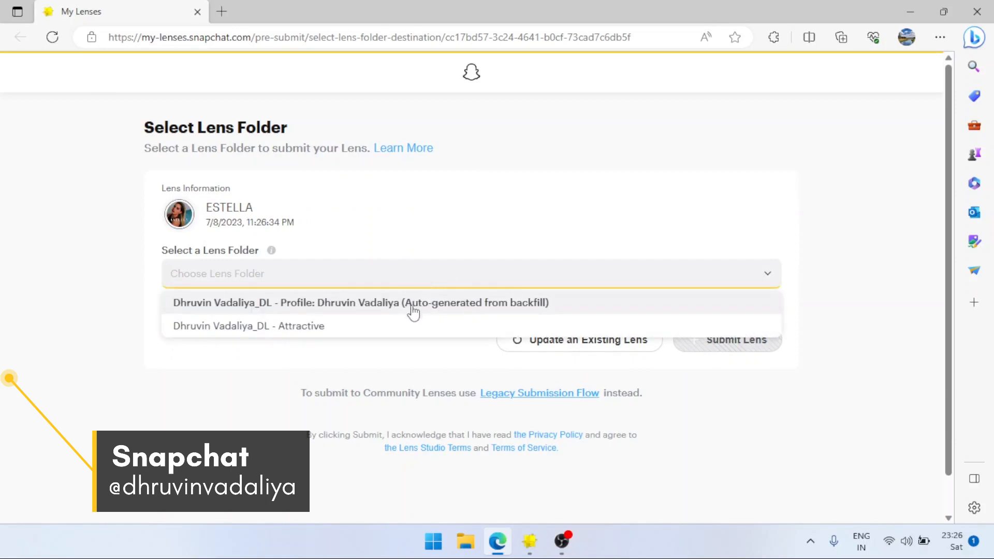
pyautogui.click(419, 309)
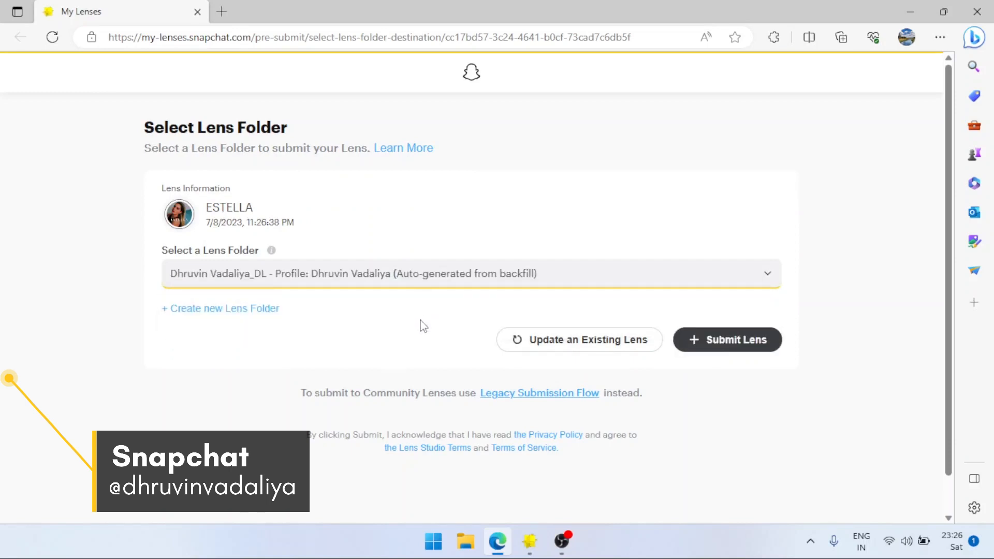
pyautogui.click(747, 344)
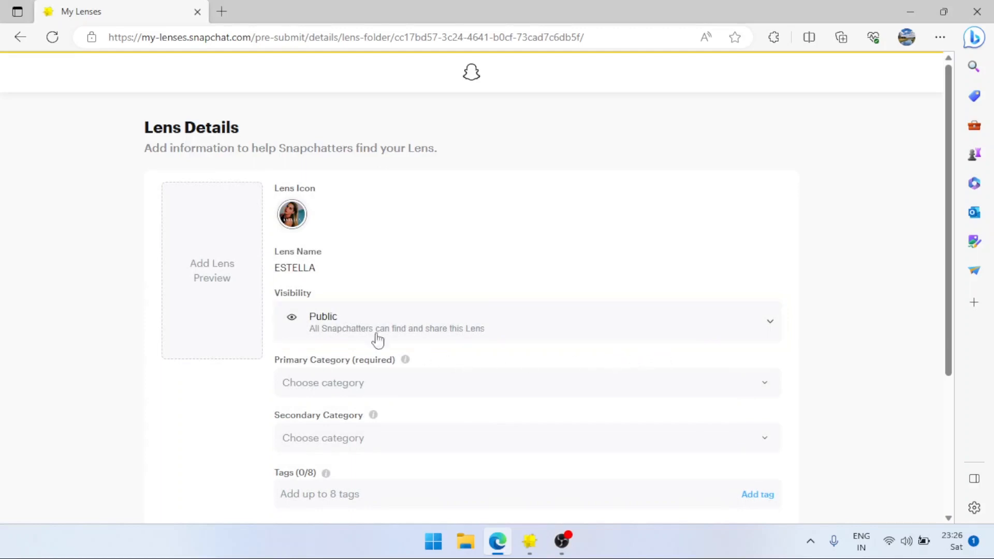
# Add the video Estella v.mp4 as the lens preview and apply it
pyautogui.click(229, 280)
pyautogui.click(368, 203)
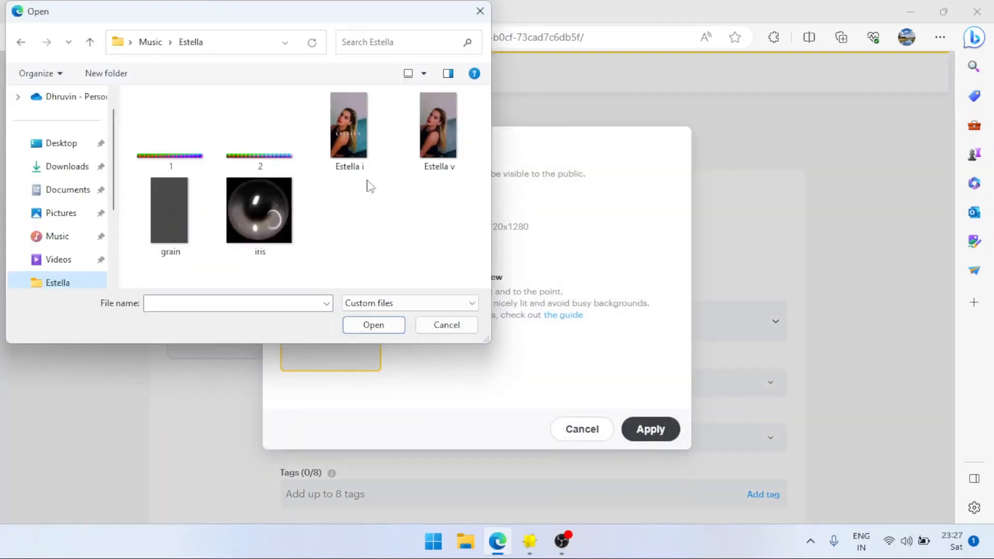
pyautogui.doubleClick(424, 162)
pyautogui.click(650, 429)
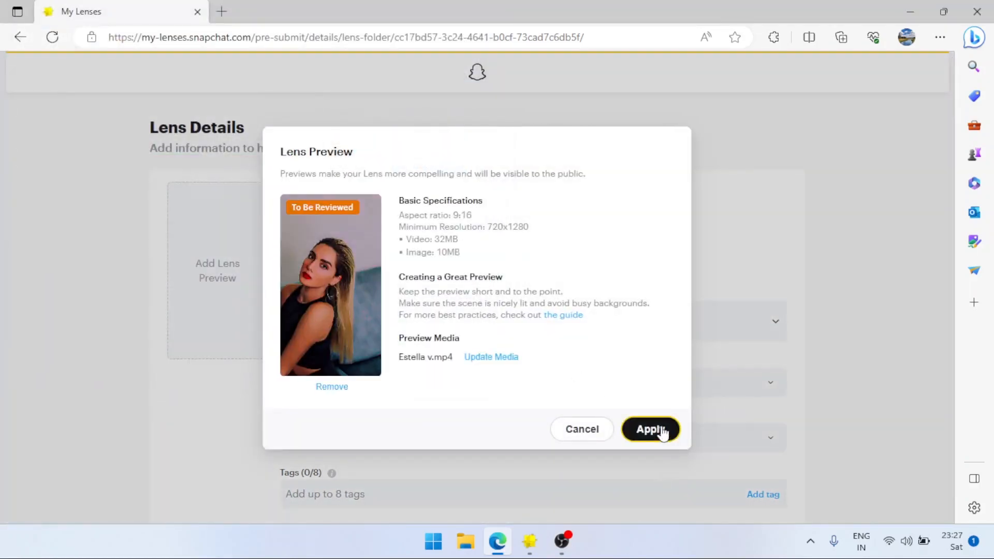
# Set the lens's primary category to Fashion & Retail - Beauty
pyautogui.scroll(-4, 448, 399)
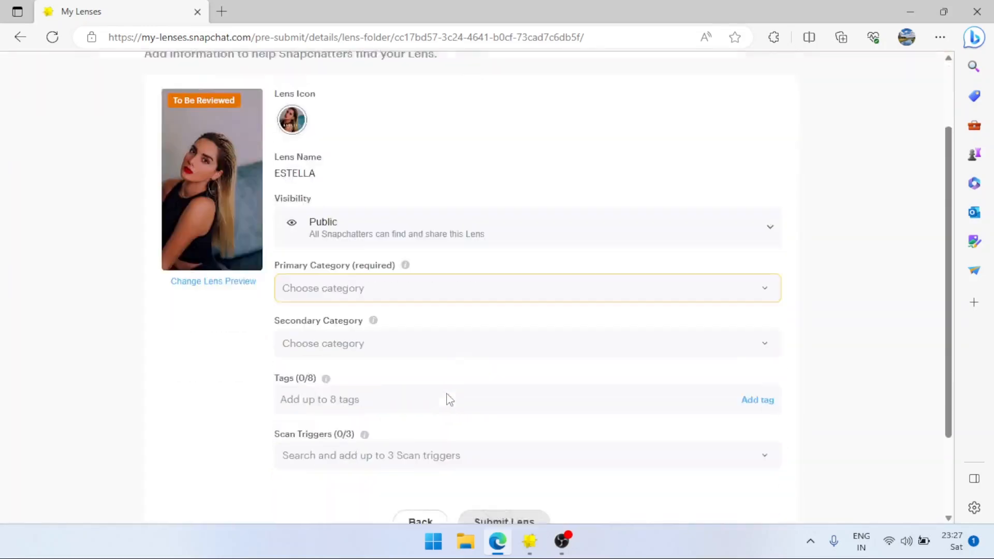
pyautogui.click(393, 178)
pyautogui.scroll(-10, 372, 284)
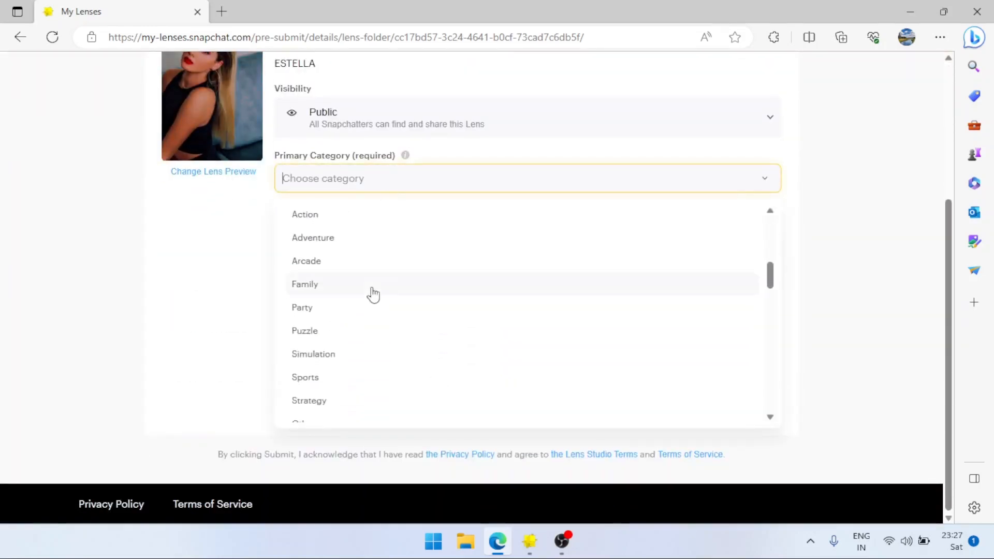
pyautogui.scroll(-3, 373, 295)
pyautogui.click(358, 254)
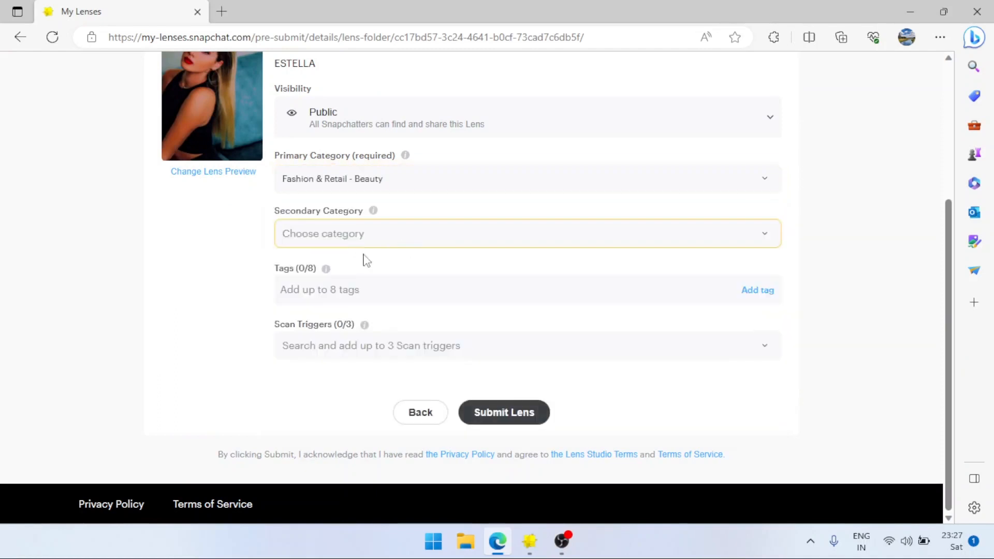
pyautogui.click(376, 232)
pyautogui.click(255, 275)
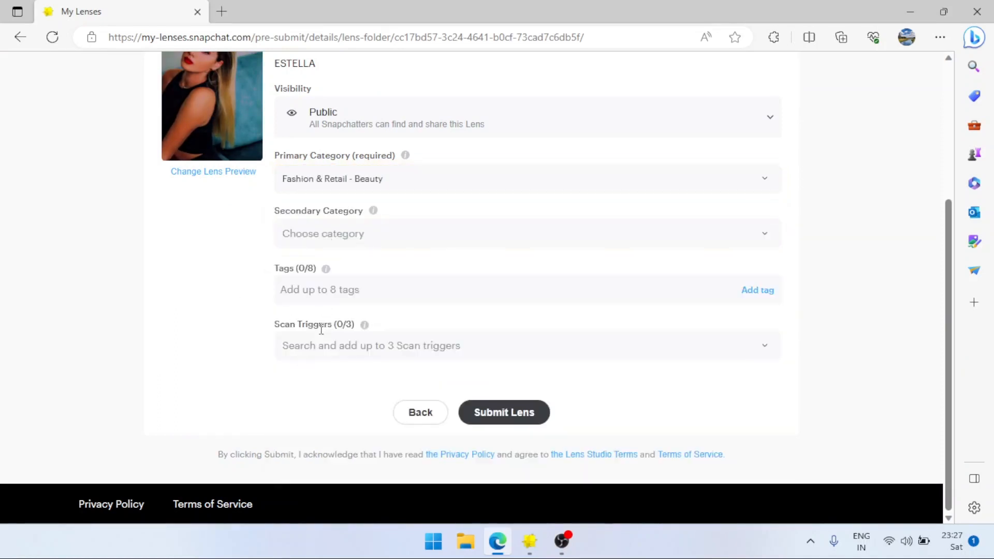
pyautogui.click(308, 347)
pyautogui.click(263, 309)
# Add the tags face, selfie and trending to the lens details and submit the lens
pyautogui.write('face')
pyautogui.press('Return')
pyautogui.write('selfi')
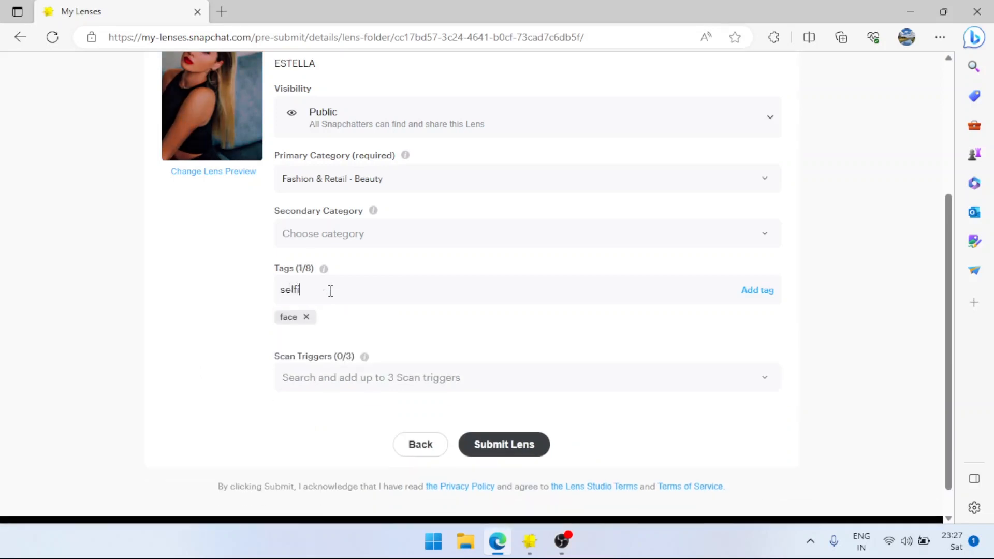
pyautogui.write('e')
pyautogui.press('Return')
pyautogui.write('trendi')
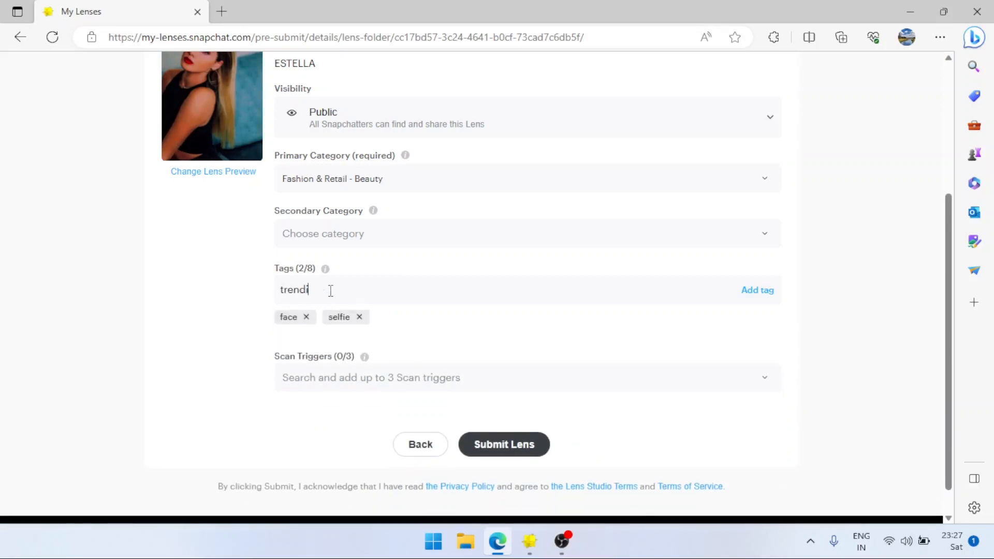
pyautogui.write('ng')
pyautogui.press('Return')
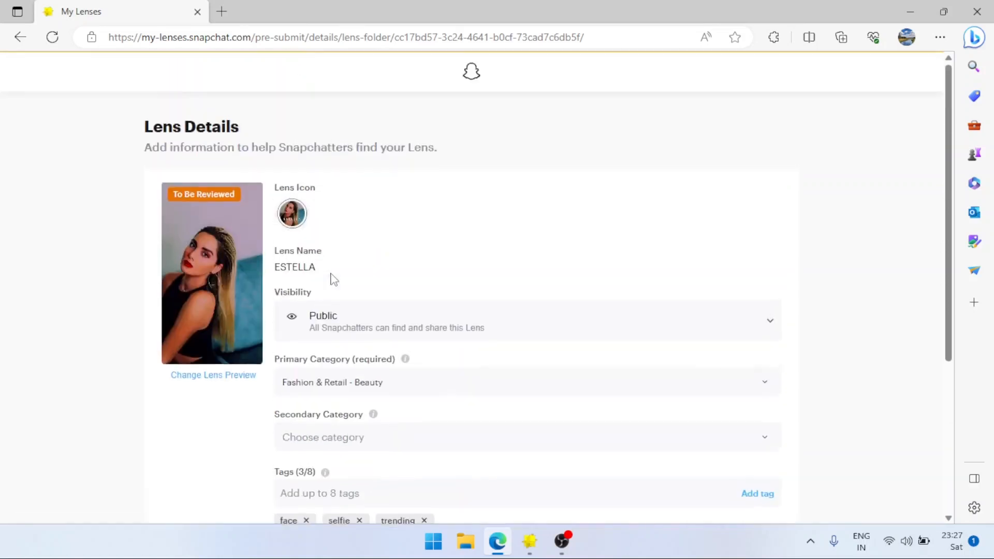
pyautogui.click(503, 436)
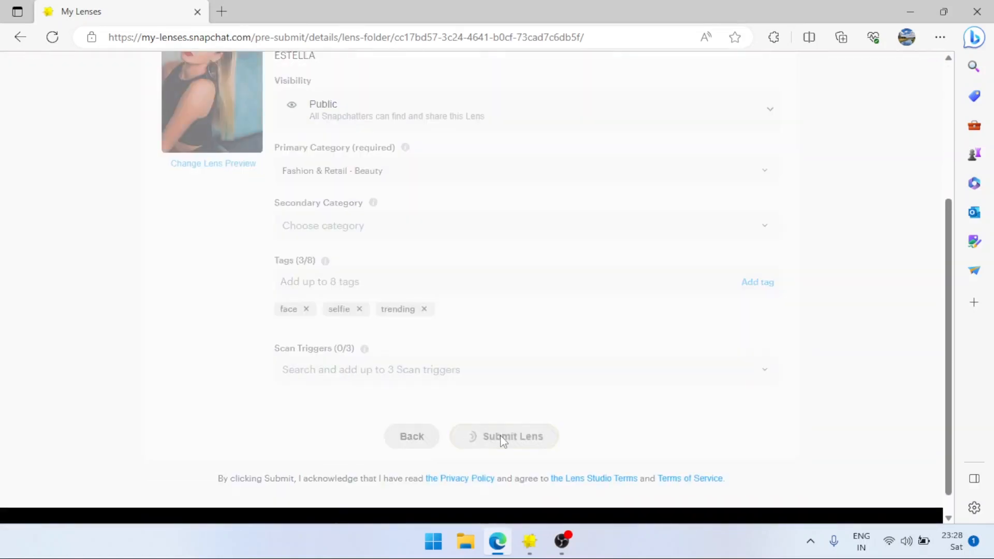